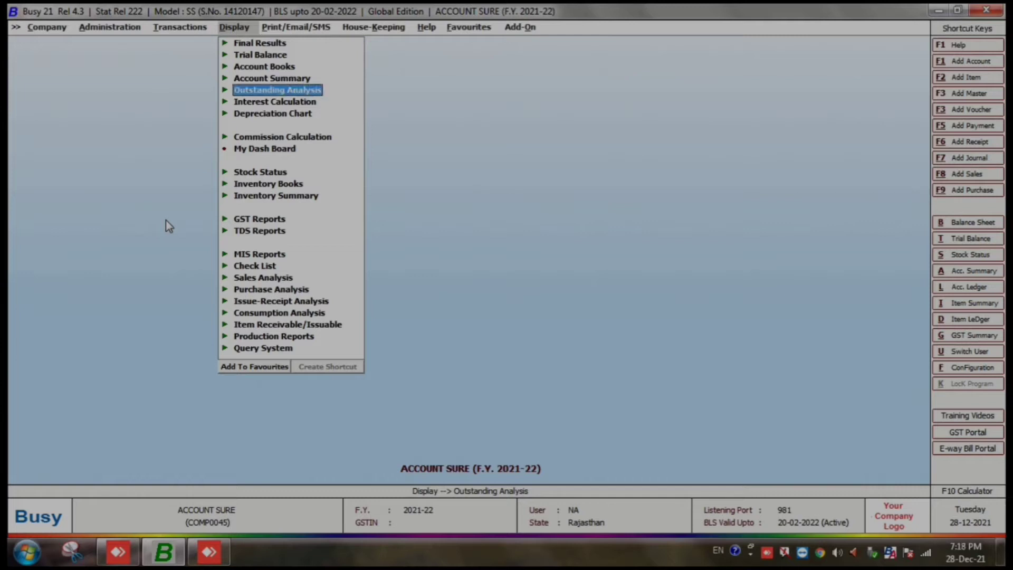
Open the Bills Receivable report from Outstanding Analysis for one account, Rakesh Kirana Store
key("Return")
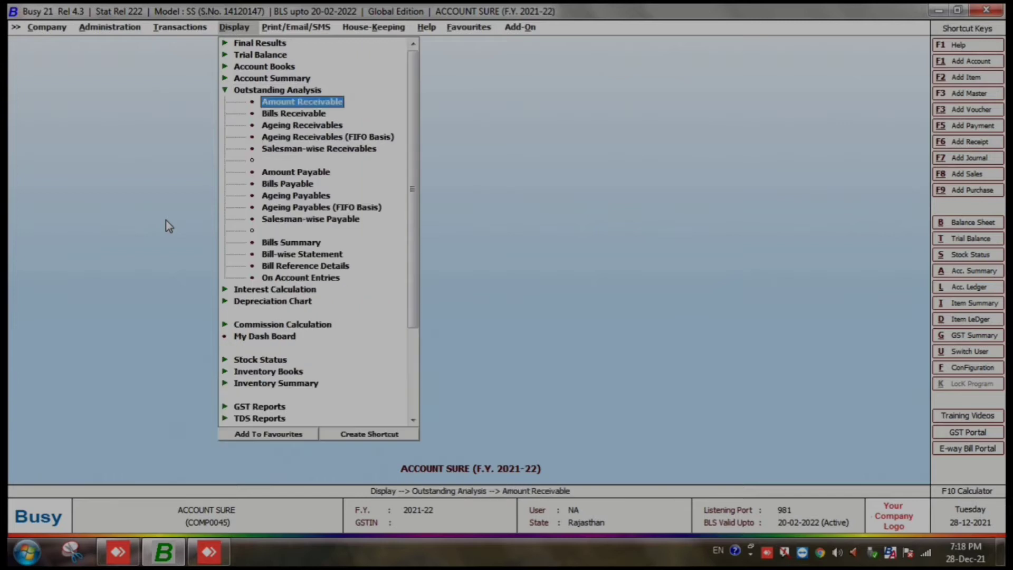
key("Down")
key("Down")
key("Down")
key("Up")
key("Up")
key("Return")
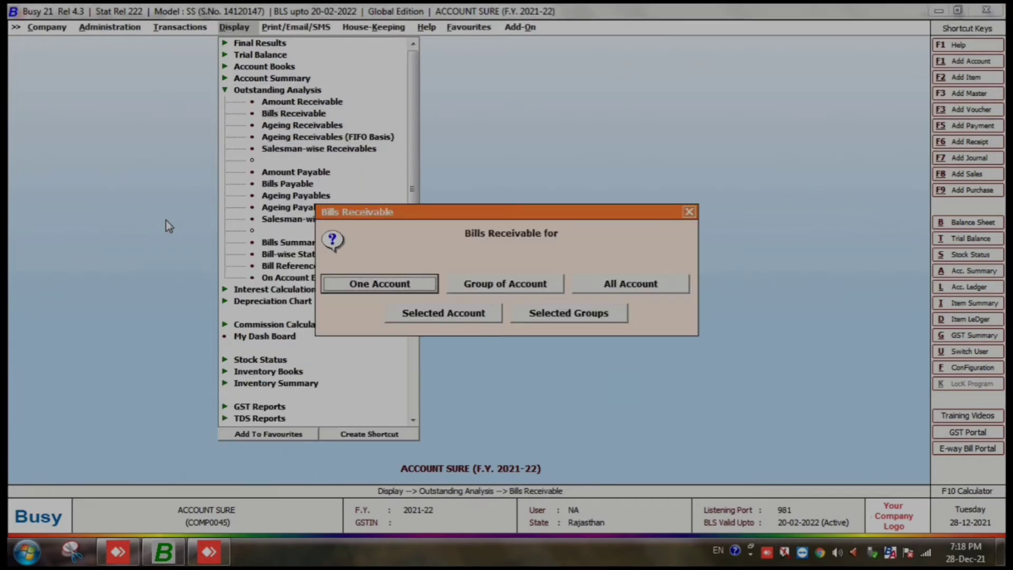
key("Return")
key("Return")
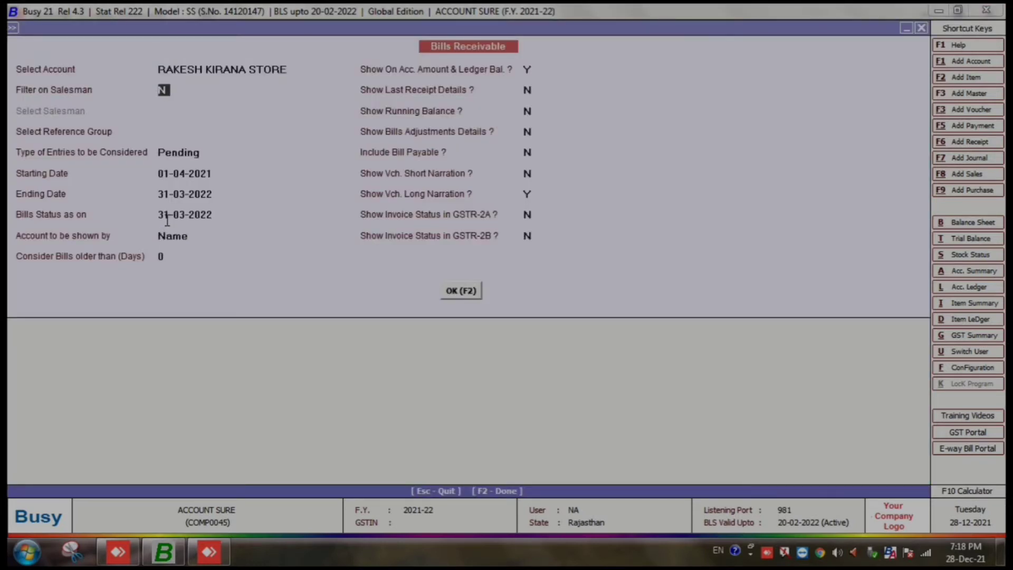
Generate the bills receivable list without a salesman filter, using reference group --All--(UnSorted) and pending entries
key("Return")
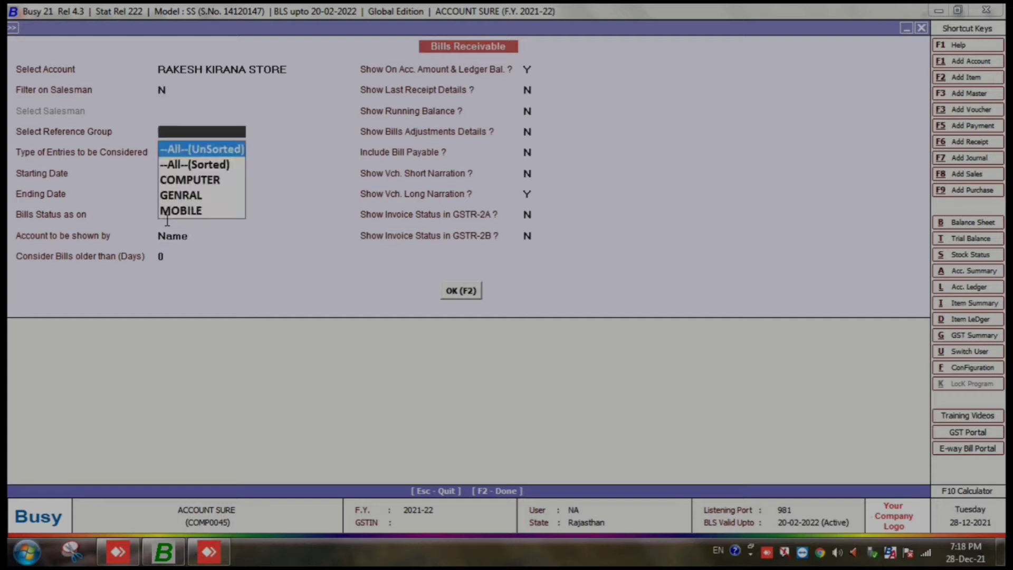
key("Return")
key("Return")
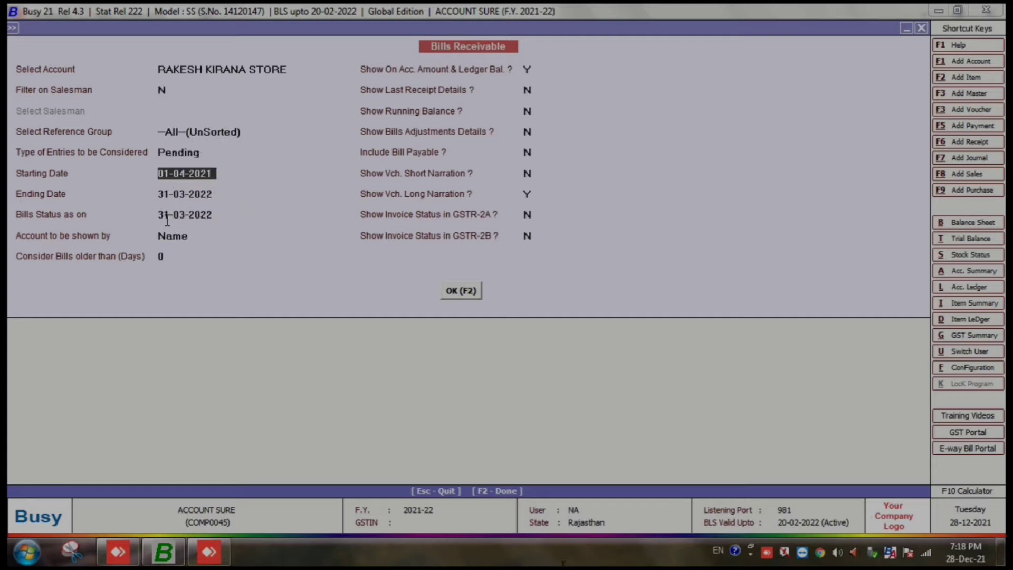
key("F2")
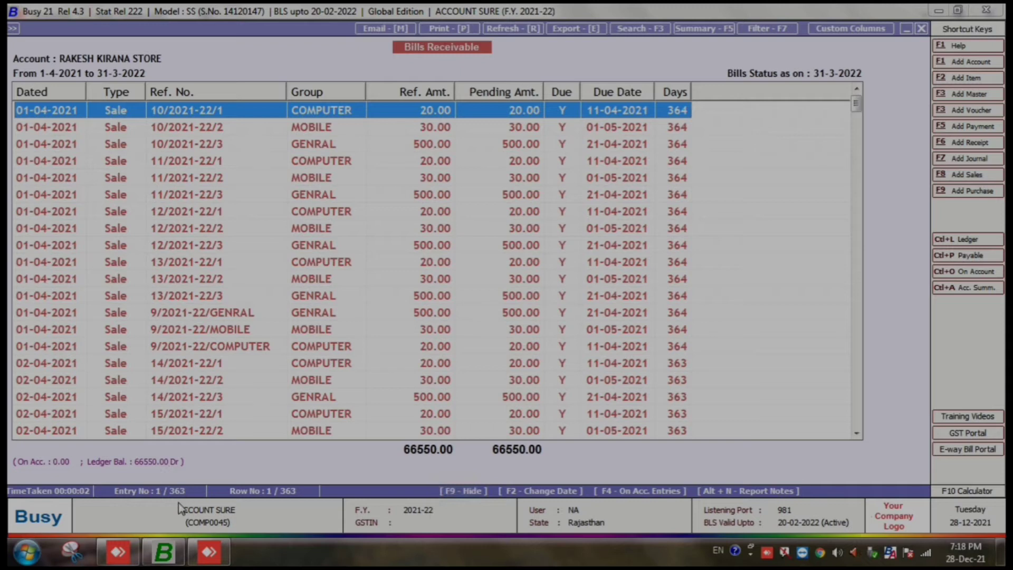
left_click(333, 431)
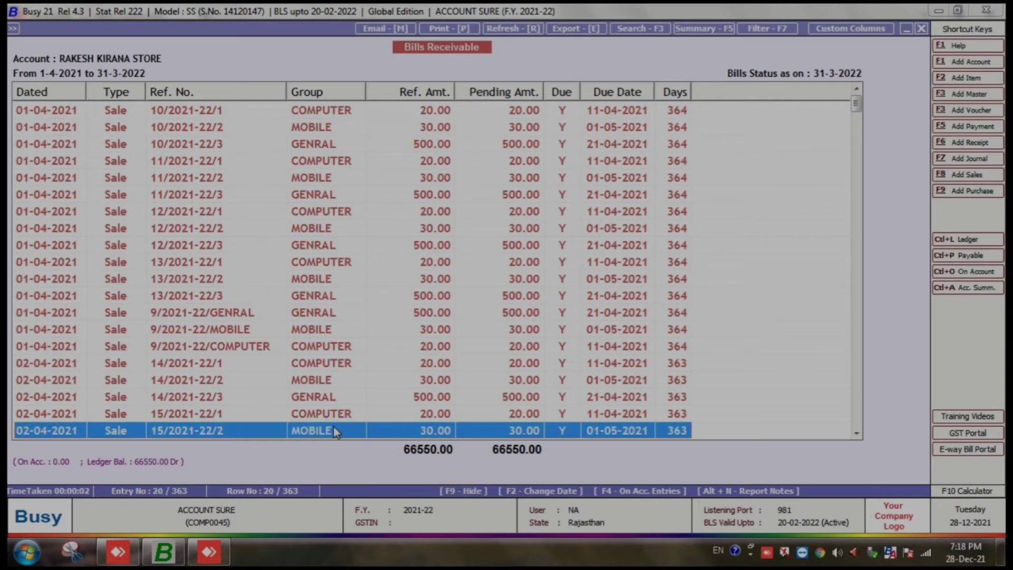
Display the Rakesh Kirana Store account ledger for 01-04-2021 to 31-03-2022
key("ctrl+l")
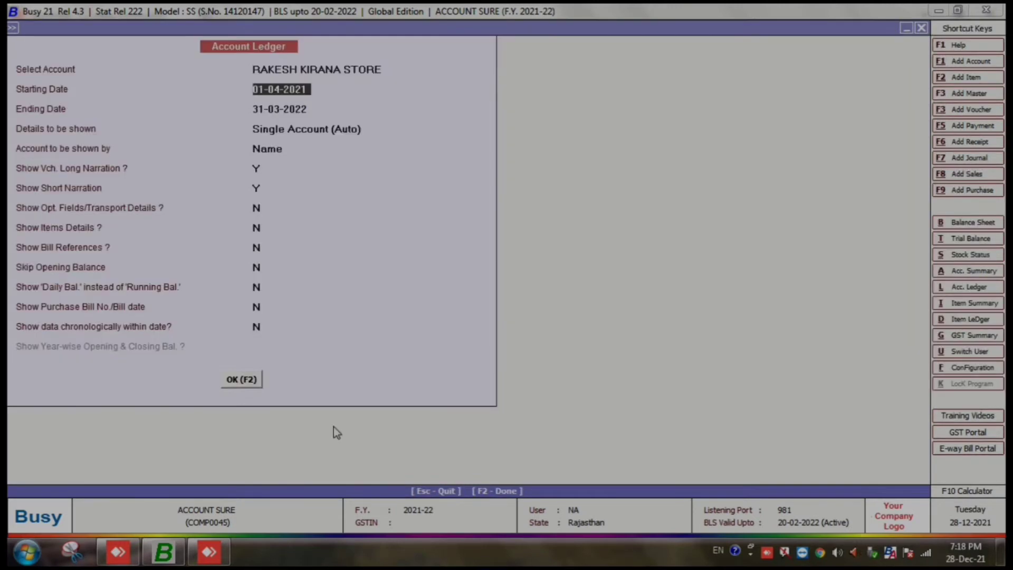
key("Return")
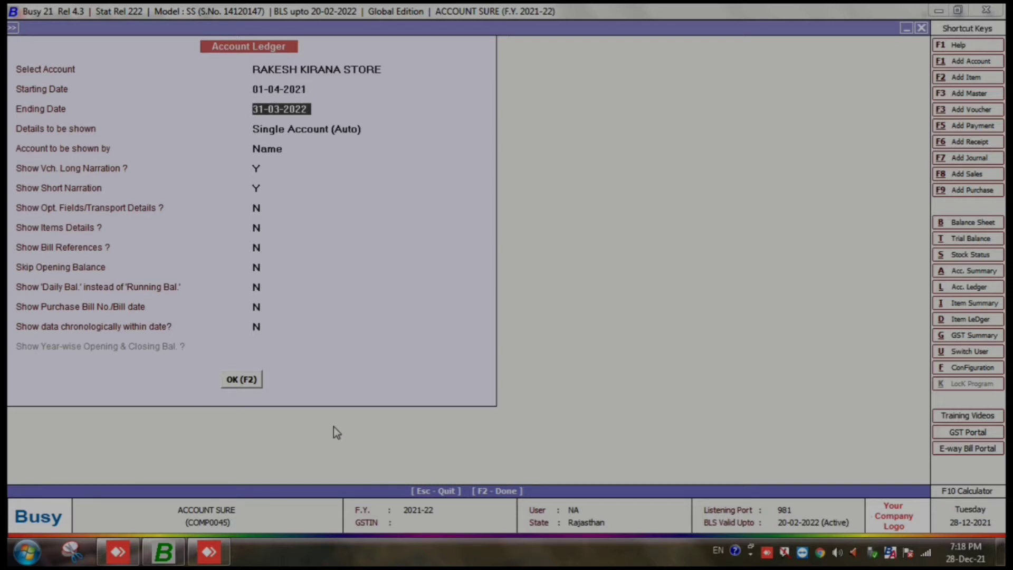
key("F2")
Go through the ledger's April sales entries and examine the running balance at the last 17-04-2021 bill
key("Page_Down")
key("Page_Down")
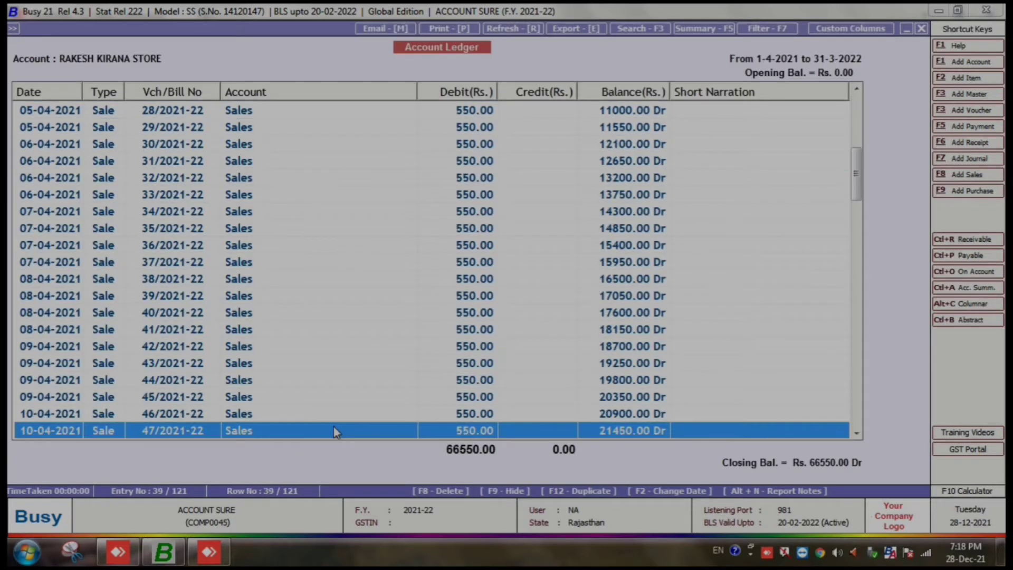
key("Up")
key("Down")
key("Page_Down")
key("Down")
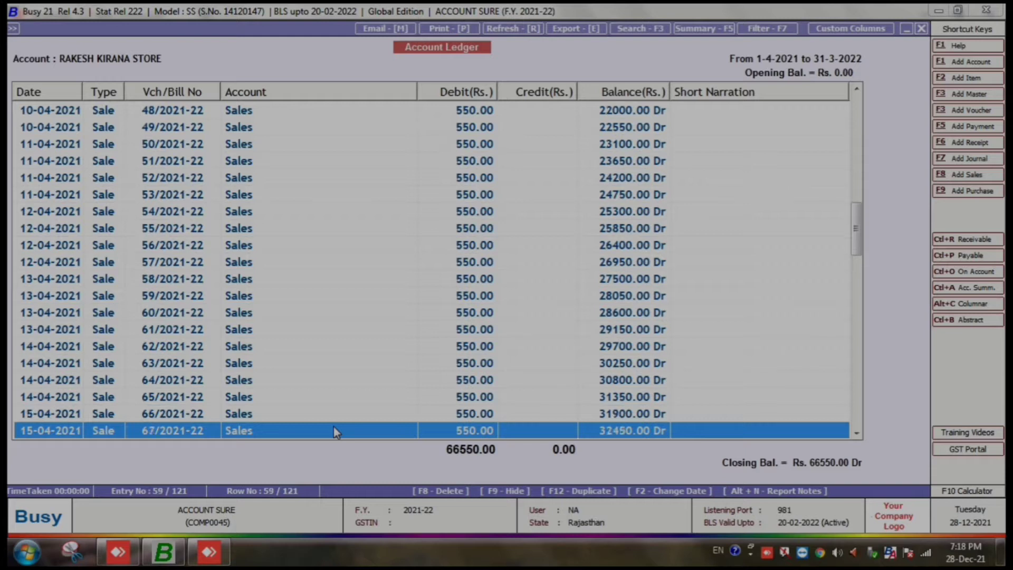
key("Down")
key("Down")
key("Down")
key("Down")
key("Down")
key("Down")
key("Down")
key("Up")
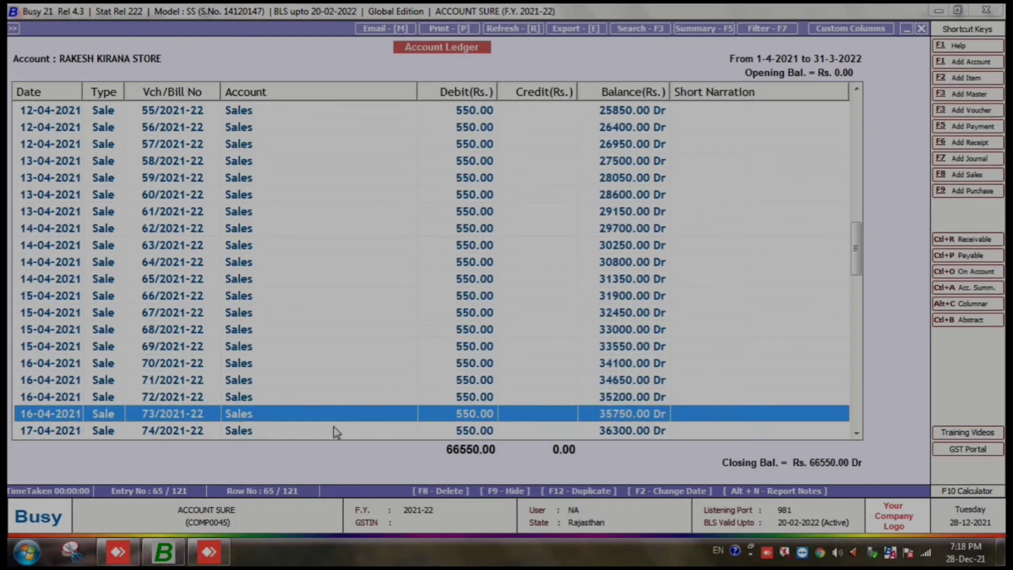
key("Down")
key("Down")
key("Down")
key("Down")
key("Down")
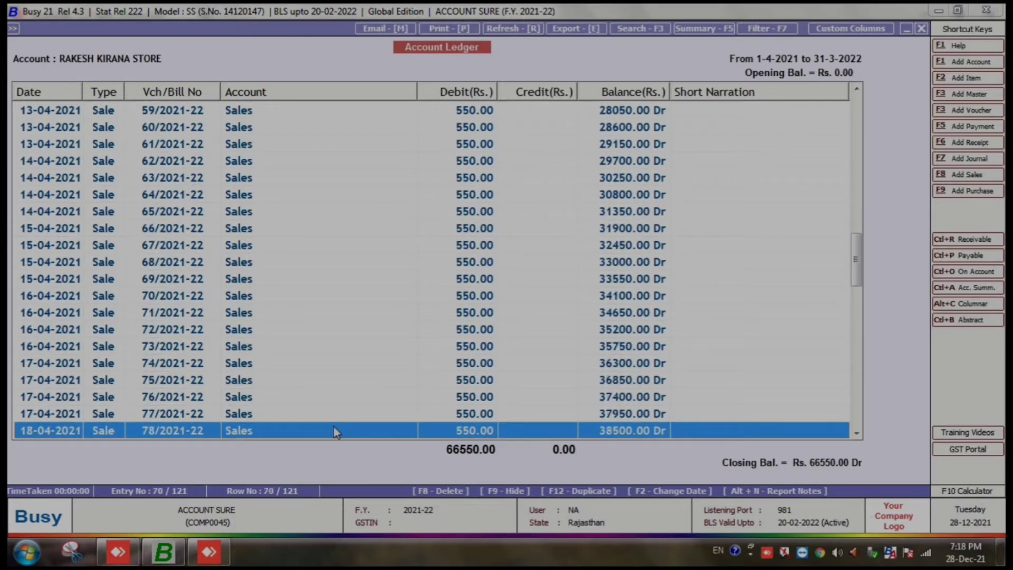
key("Down")
key("Up")
key("Up")
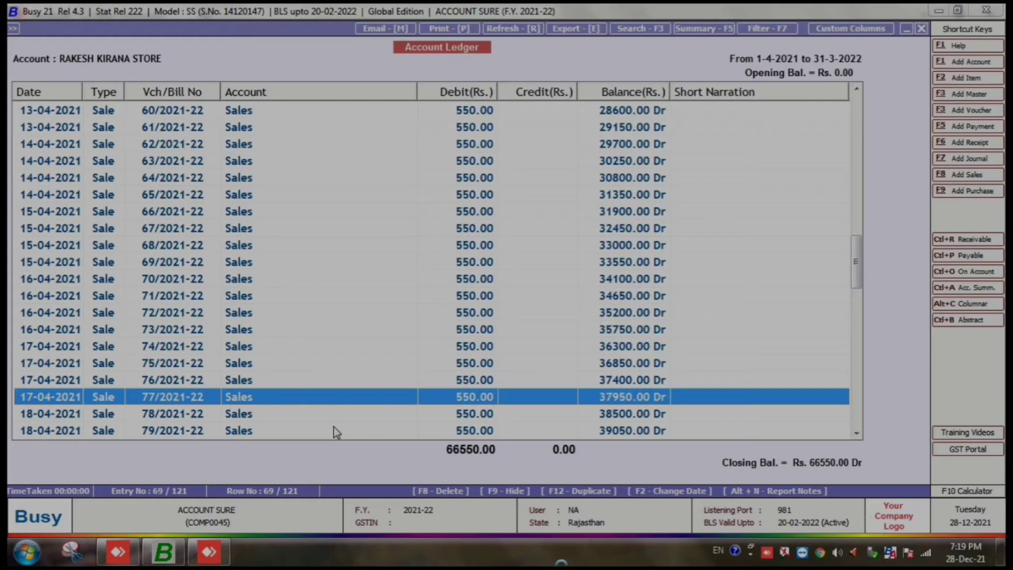
Start a receipt voucher in the Main series dated 17-04-2021 with GST nature Not Applicable
key("F7")
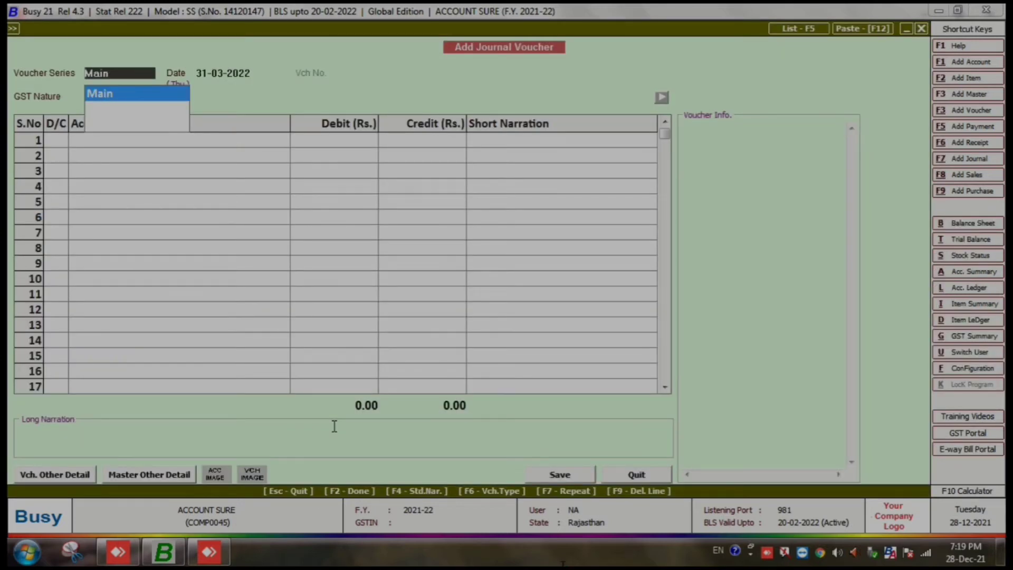
key("F6")
key("Return")
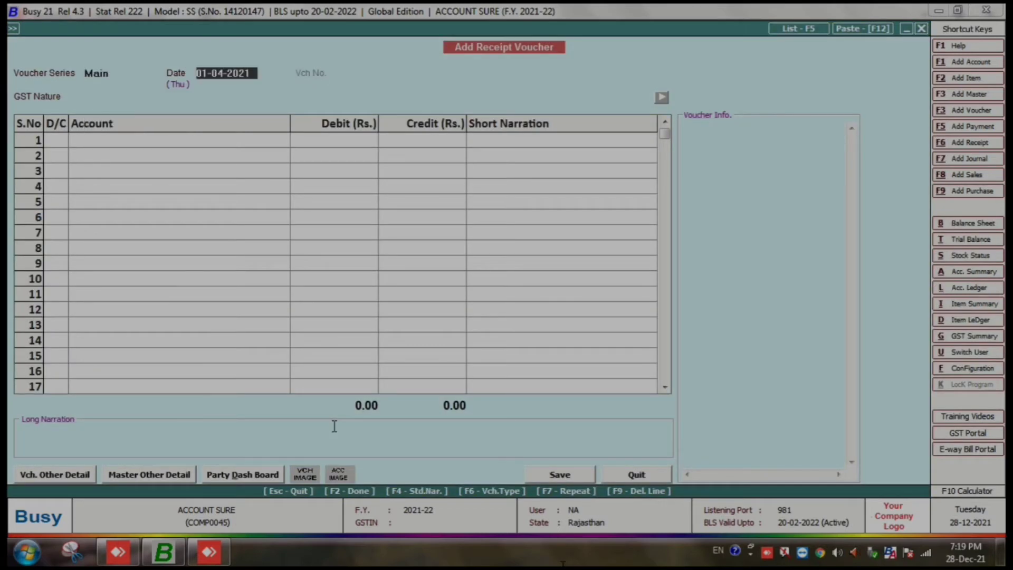
type("17-04")
key("Return")
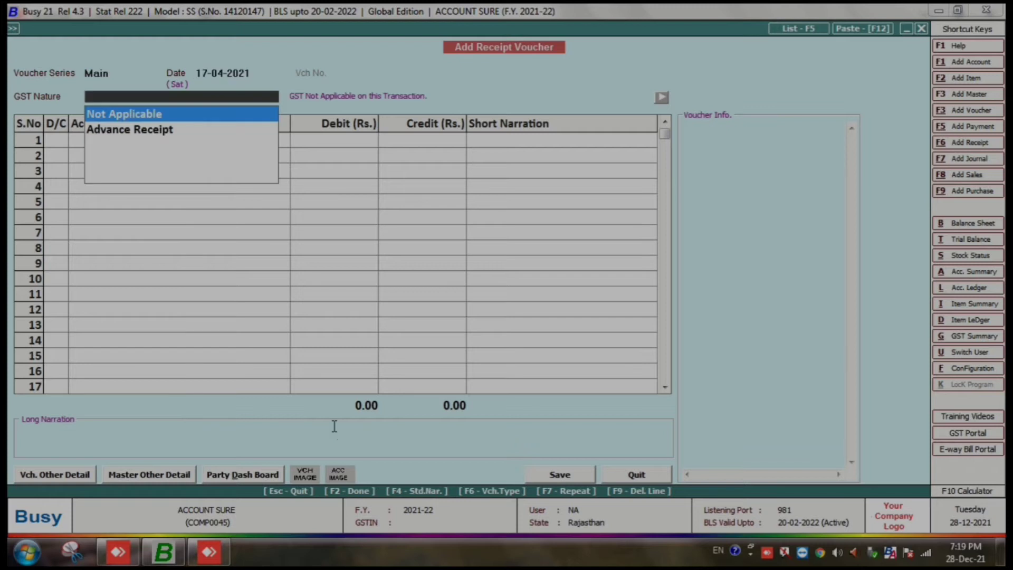
key("Return")
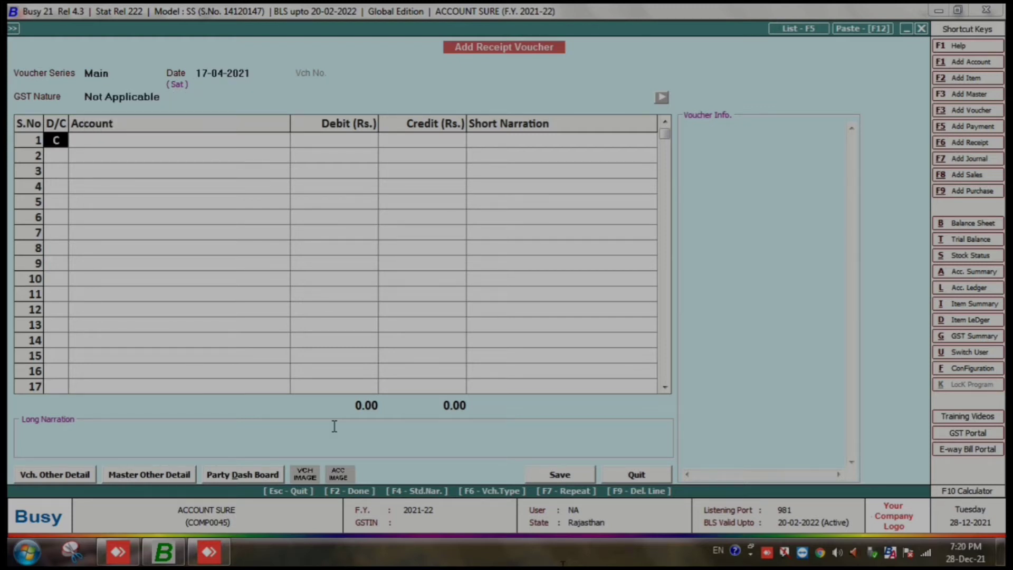
Reopen the Rakesh Kirana Store account ledger and check the running balance at the end of 17-04-2021
key("alt+l")
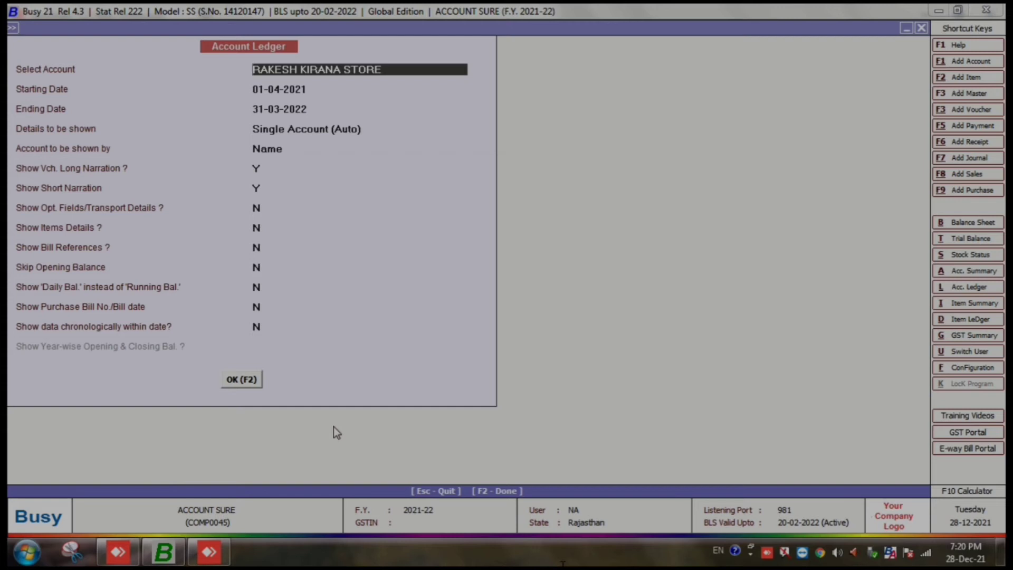
key("F2")
scroll(336, 432, "down", 19)
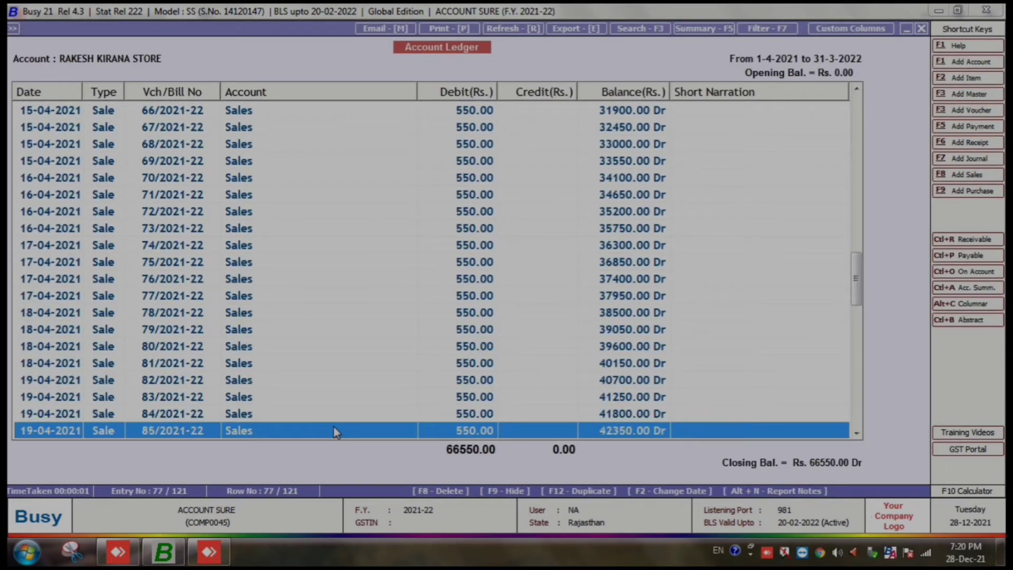
scroll(336, 432, "up", 9)
scroll(336, 432, "down", 1)
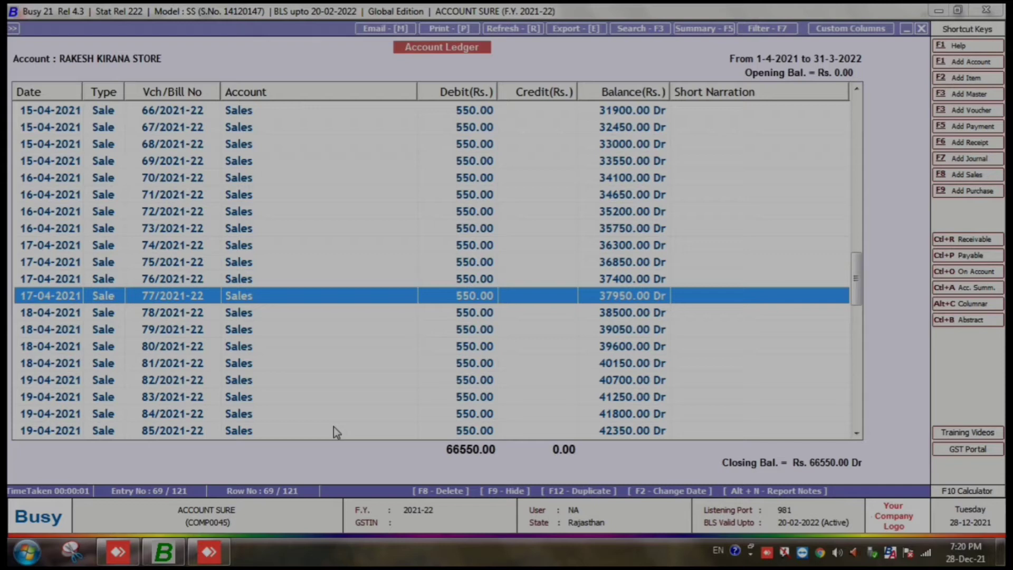
Return to the receipt voucher and set its date to 18-04-2021, keeping GST nature Not Applicable and a credit first row
key("F6")
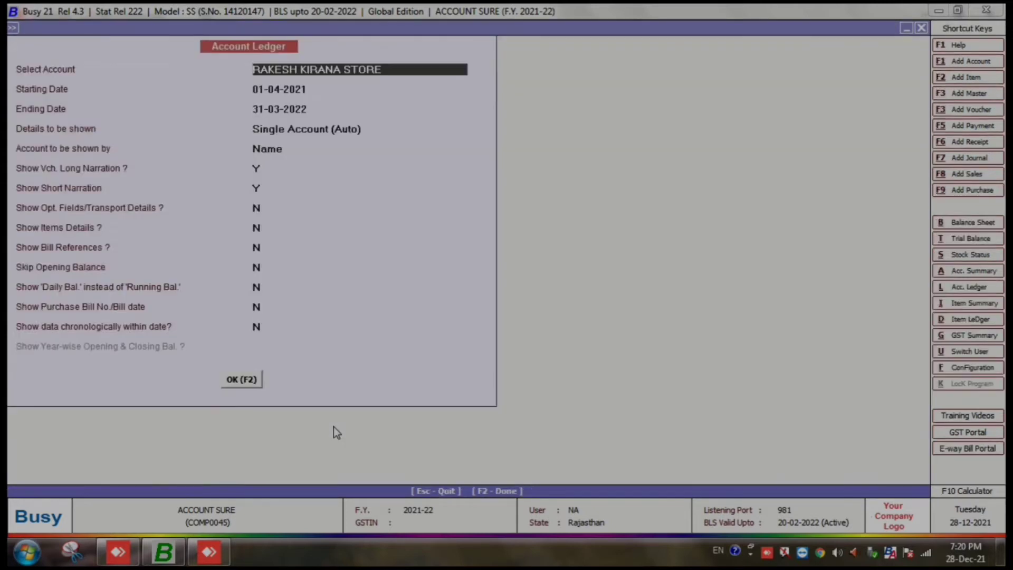
key("Return")
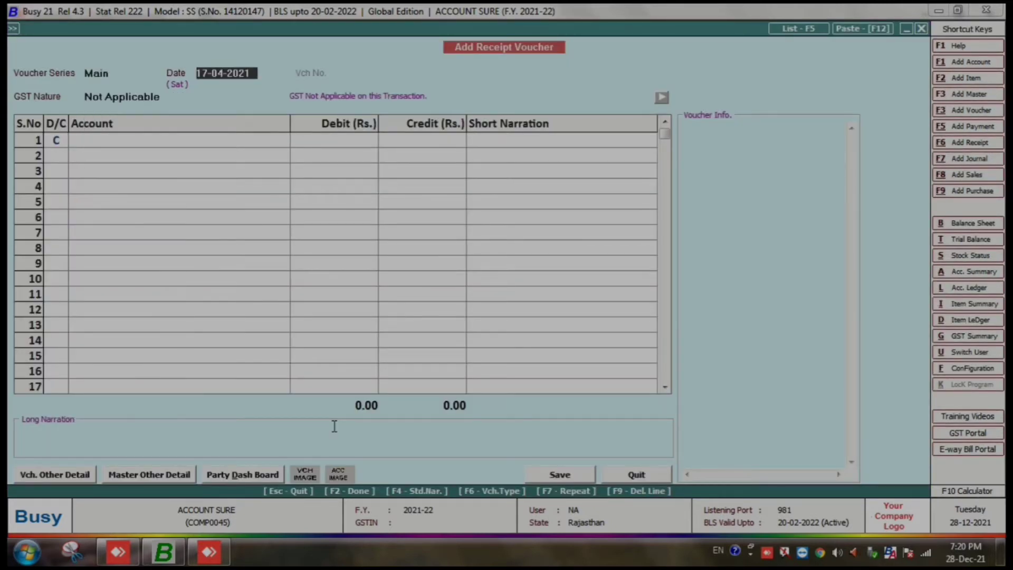
key("Up")
type("18.04")
key("Return")
key("Return")
key("Return")
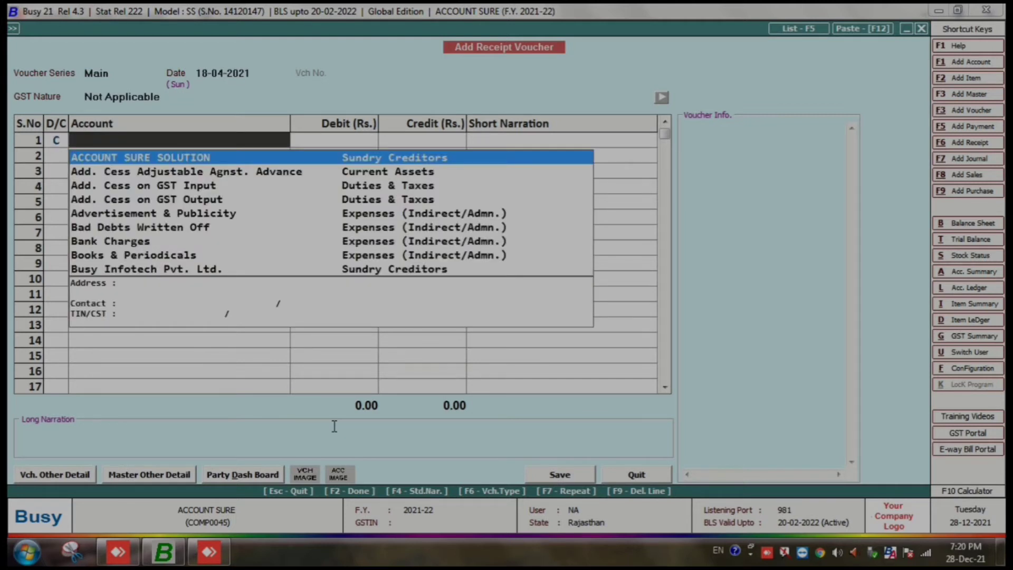
Credit Rakesh Kirana Store with 37850 in the first row of the receipt voucher
type("KI")
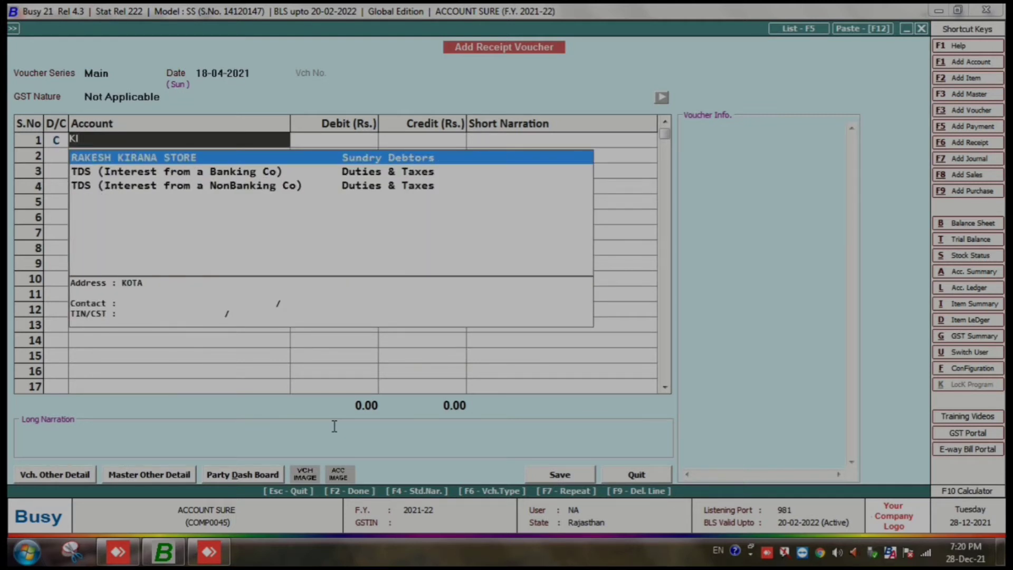
key("Return")
key("Return")
type("3")
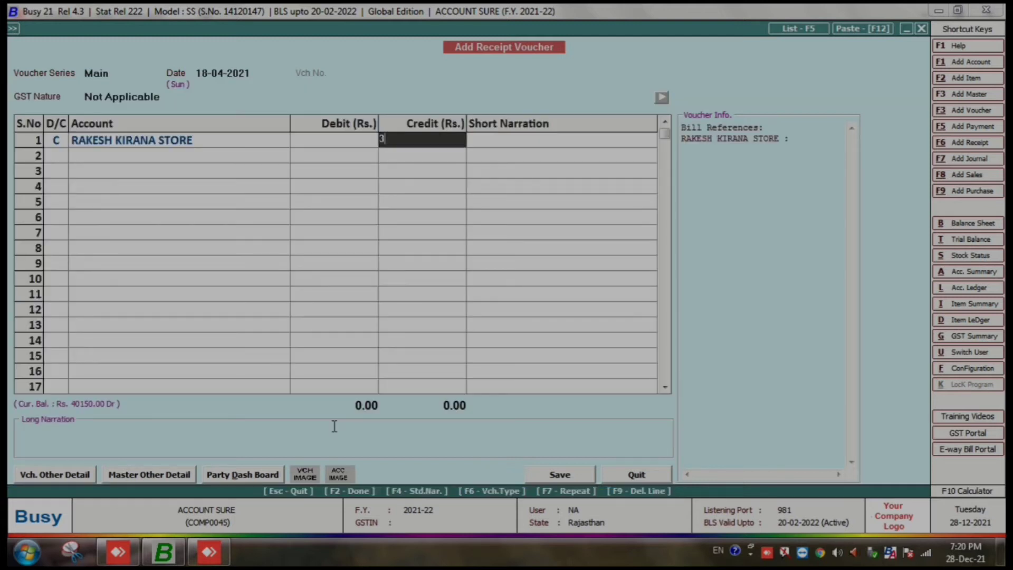
type("7850")
key("Return")
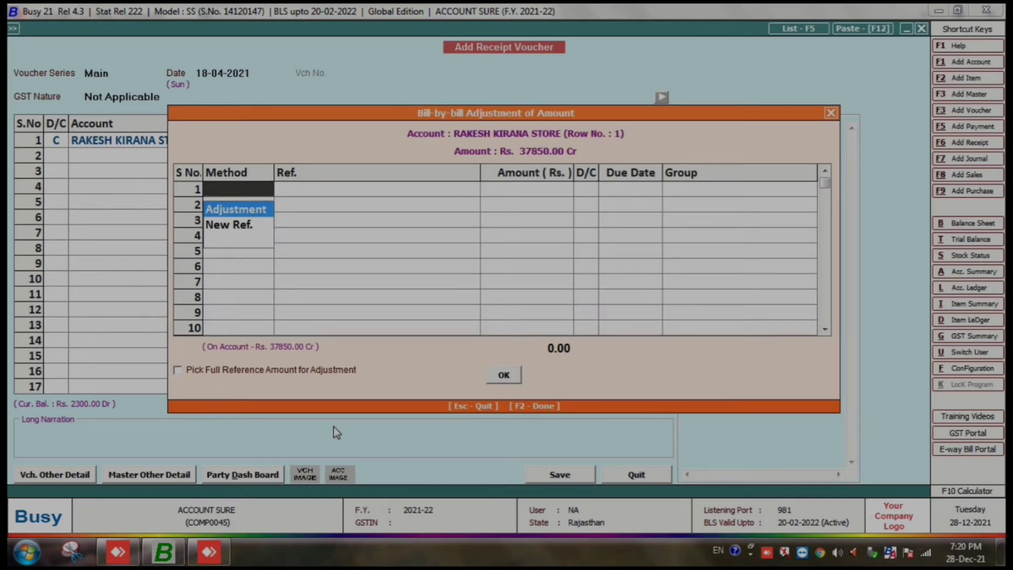
Adjust the receipt against COMPUTER bills 10/2021-22/1, 11/2021-22/1, 12/2021-22/1, 13/2021-22/1 and 9/2021-22/COMPUTER for 20.00 each
key("Return")
key("Return")
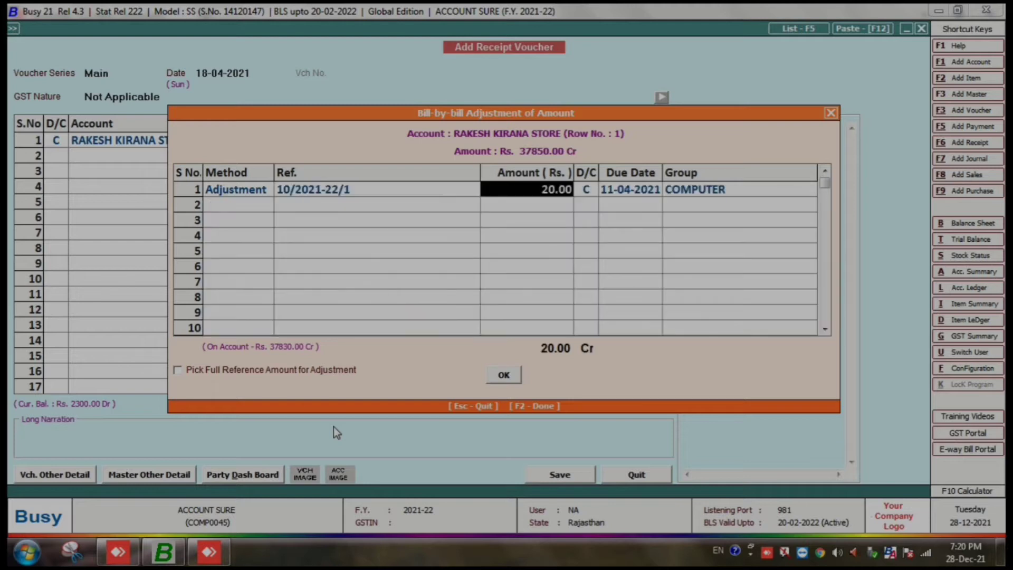
key("Return")
key("Return")
key("Return")
key("Return")
key("Return")
key("Return")
key("Return")
key("Return")
key("Return")
key("Return")
key("Return")
key("Return")
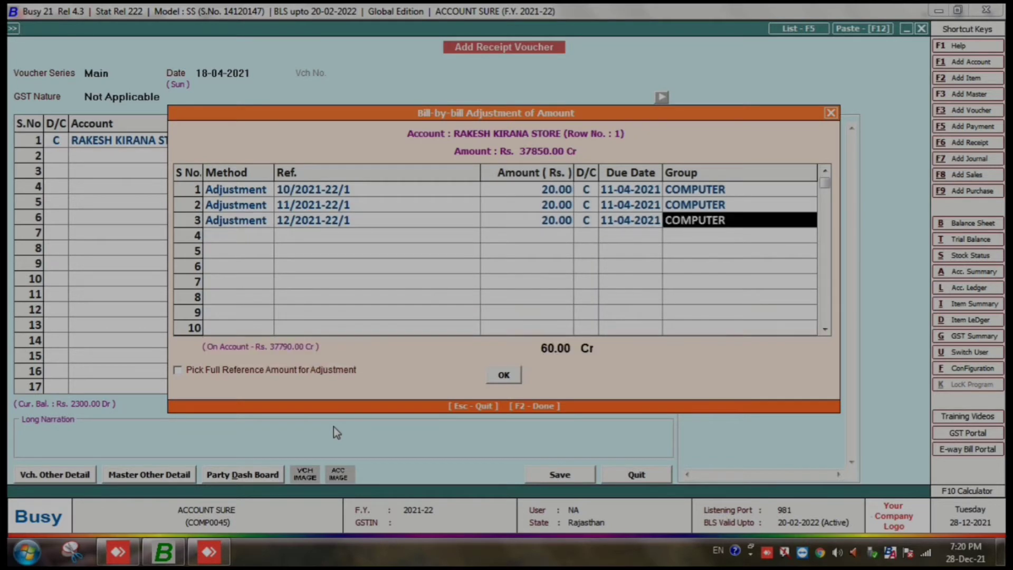
key("Return")
key("Return")
key("Return")
key("Return")
key("Return")
key("Return")
key("Return")
key("Return")
key("Return")
key("Return")
key("Return")
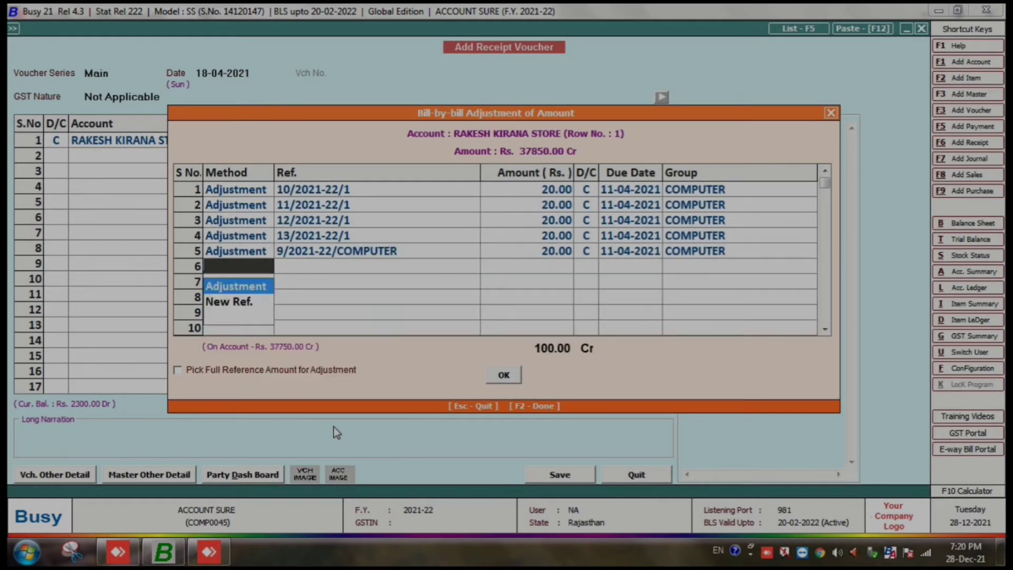
Adjust the receipt against GENRAL bills 10/2021-22/3, 11/2021-22/3, 12/2021-22/3, 13/2021-22/3 and 9/2021-22/GENRAL for 500.00 each
key("Return")
key("Return")
key("Return")
key("Return")
key("Return")
key("Return")
key("Return")
key("Return")
key("Return")
key("Return")
key("Return")
key("Return")
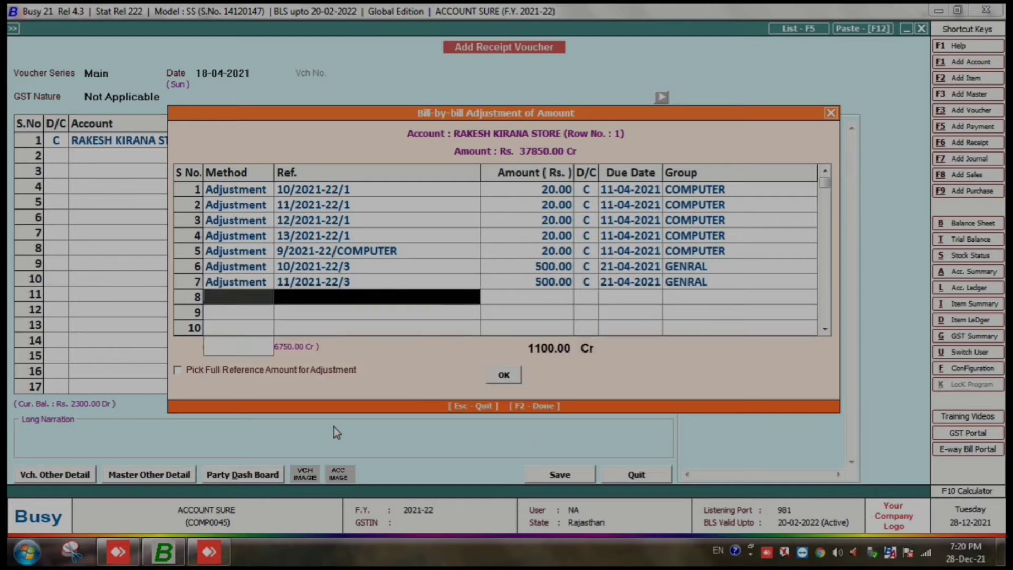
key("Return")
key("Return")
key("Return")
key("Return")
key("Return")
key("Return")
key("Return")
key("Return")
key("Return")
key("Return")
key("Return")
key("Return")
key("Return")
key("Return")
key("Return")
key("Return")
key("Return")
key("Return")
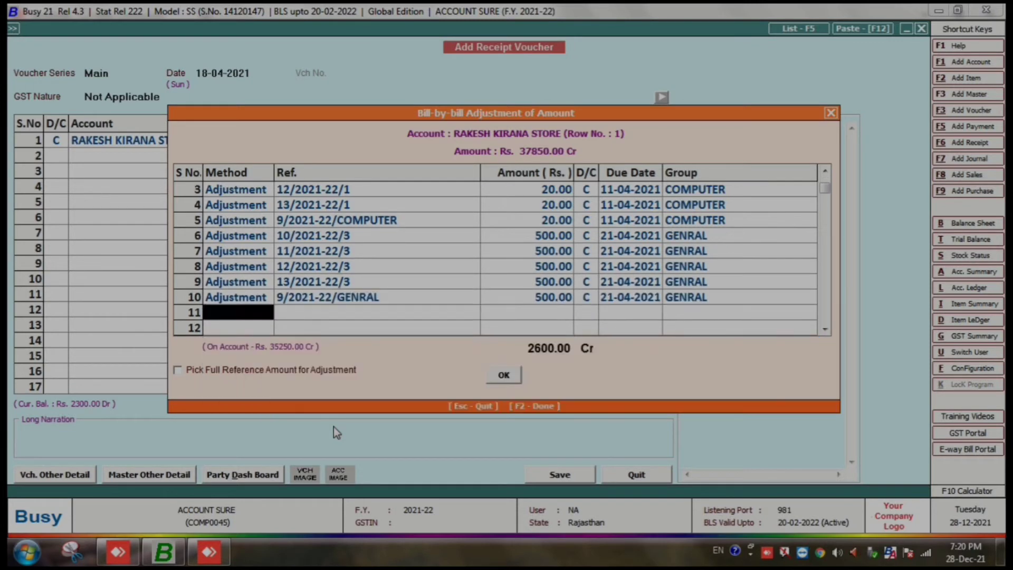
Adjust the receipt against MOBILE bills 10/2021-22/2, 11/2021-22/2, 12/2021-22/2, 13/2021-22/2 and 9/2021-22/MOBILE for 30.00 each
key("Return")
key("Return")
key("Return")
key("Return")
key("Return")
key("Return")
key("Return")
key("Return")
key("Return")
key("Return")
key("Return")
key("Return")
key("Return")
key("Return")
key("Return")
key("Return")
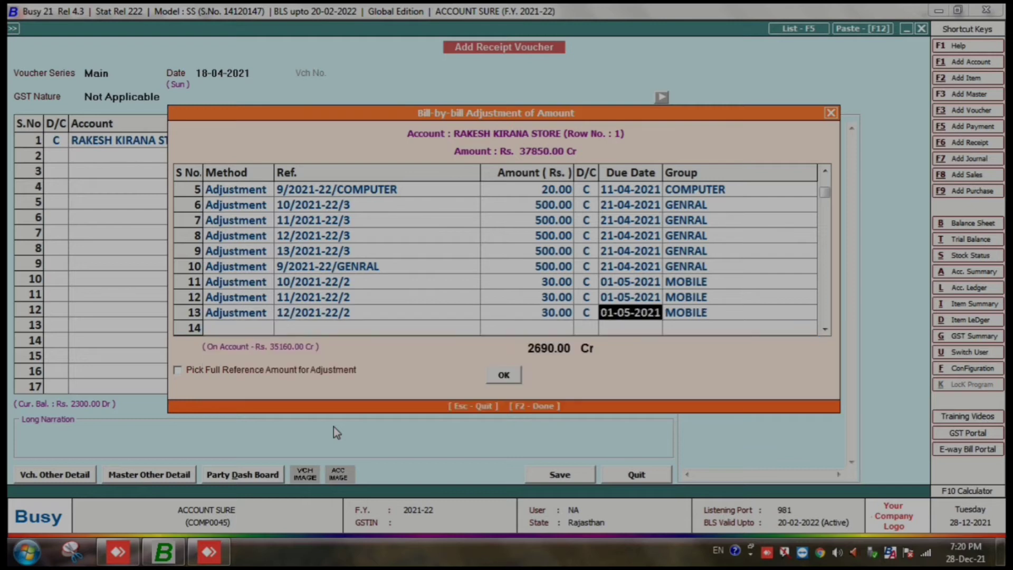
key("Return")
key("Return")
key("Return")
key("Return")
key("Return")
key("Return")
key("Return")
key("Return")
key("Return")
key("Return")
key("Return")
key("Return")
Adjust the receipt against COMPUTER bills 14/2021-22/1, 15/2021-22/1, 16/2021-22/1 and 17/2021-22/1 for 20.00 each
key("Return")
key("Return")
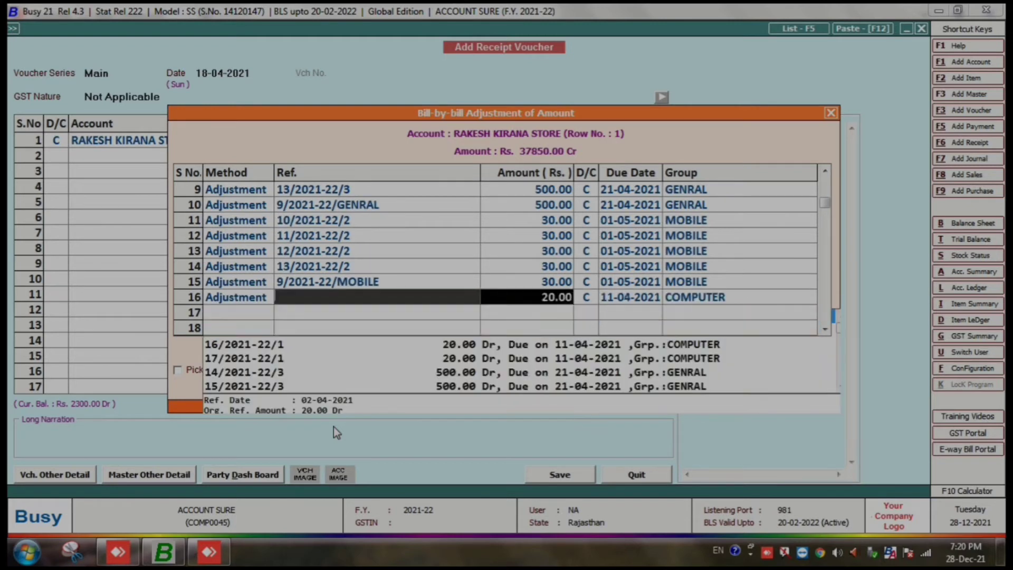
key("Return")
key("Return")
key("Return")
key("Return")
key("Return")
key("Return")
key("Return")
key("Return")
key("Return")
key("Return")
key("Return")
key("Return")
key("Return")
key("Return")
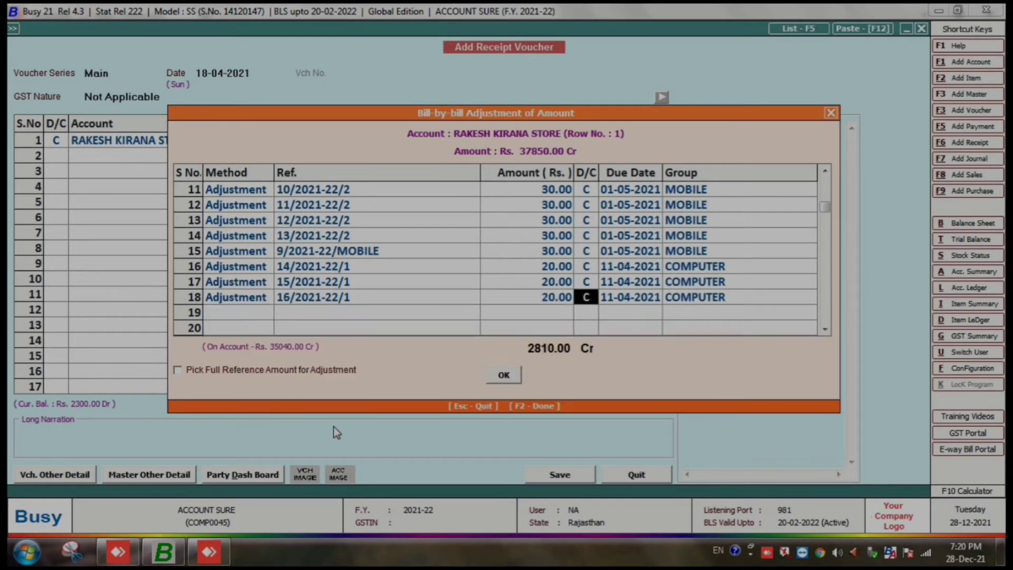
key("Return")
key("Return")
key("Return")
key("Return")
key("Return")
key("Return")
key("Return")
key("Return")
key("Return")
key("Return")
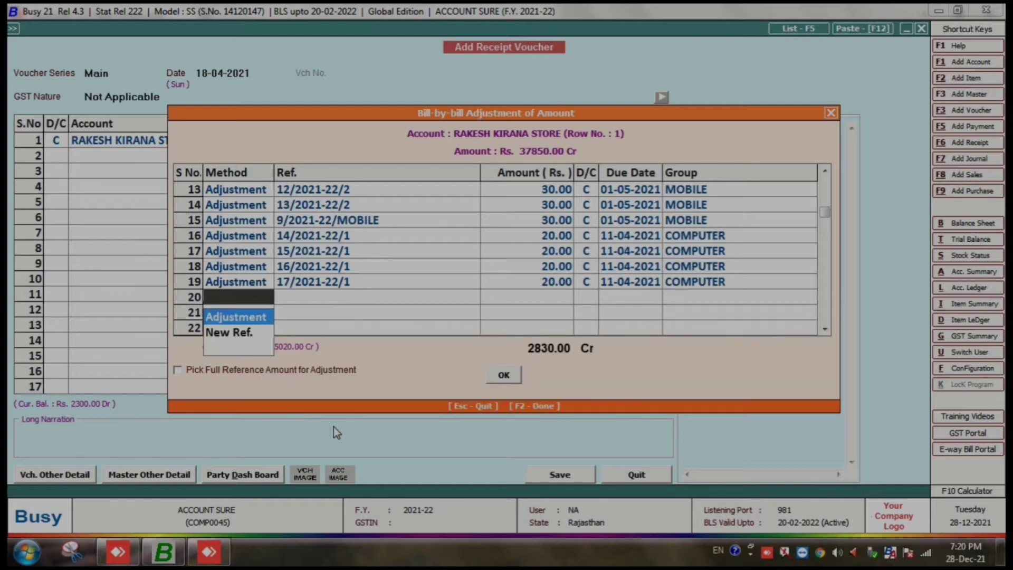
Adjust the receipt against GENRAL bills 14/2021-22/3, 15/2021-22/3, 16/2021-22/3 and 17/2021-22/3 for 500.00 each
key("Return")
key("Return")
key("Return")
key("Return")
key("Return")
key("Return")
key("Return")
key("Return")
key("Return")
key("Return")
key("Return")
key("Return")
key("Return")
key("Return")
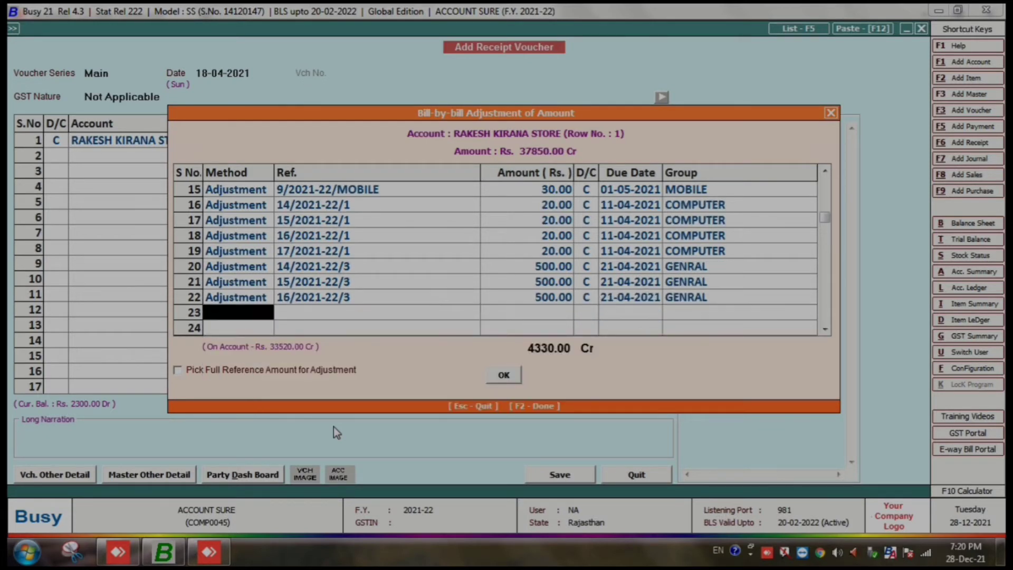
key("Return")
key("Return")
key("Return")
key("Return")
key("Return")
Adjust the receipt against MOBILE bills 14/2021-22/2 and 15/2021-22/2 for 30.00 each
key("Return")
key("Return")
key("Return")
key("Return")
key("Return")
key("Return")
key("Return")
key("Return")
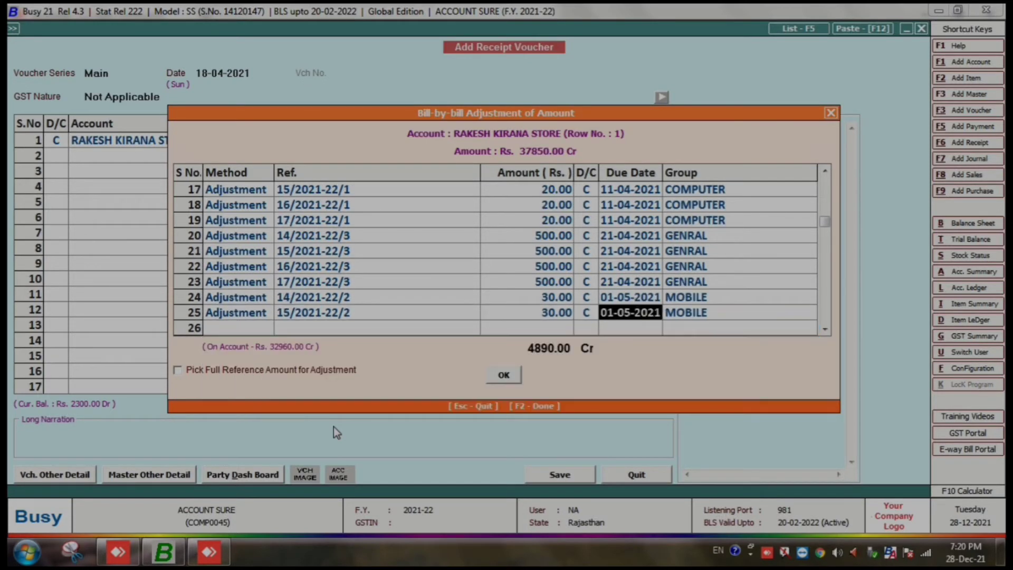
Continue adjusting the receipt against the pending bills in listed order, through MOBILE bill 25/2021-22/2 for 30.00 in row 51
key("Return")
key("Return")
key("Return")
key("Return")
key("Return")
key("Return")
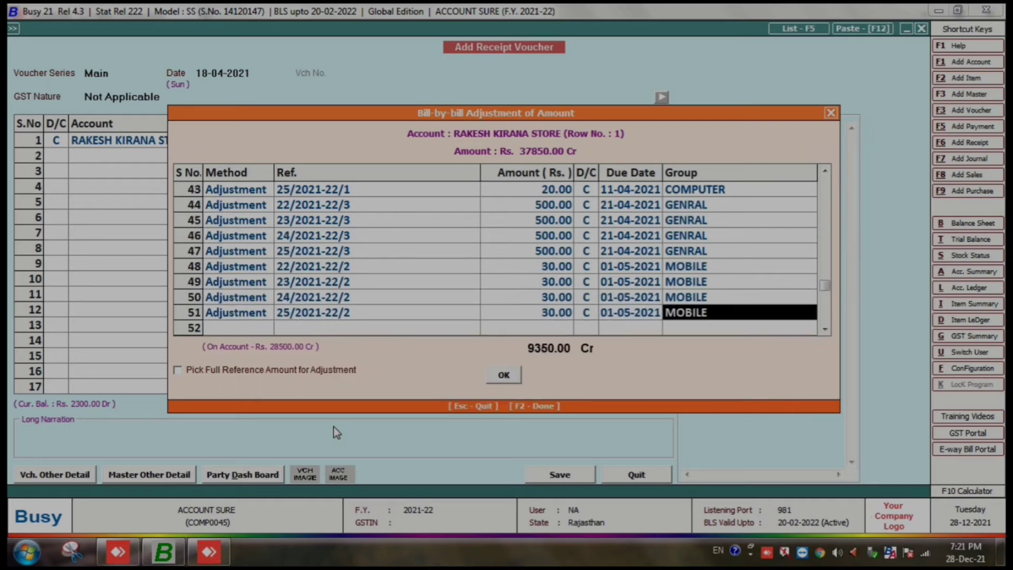
Adjust the receipt against COMPUTER bills 26/2021-22/1, 27/2021-22/1, 28/2021-22/1 and 29/2021-22/1 for 20.00 each
key("Return")
key("Return")
key("Return")
key("Return")
key("Return")
key("Return")
key("Return")
key("Return")
key("Return")
key("Return")
key("Return")
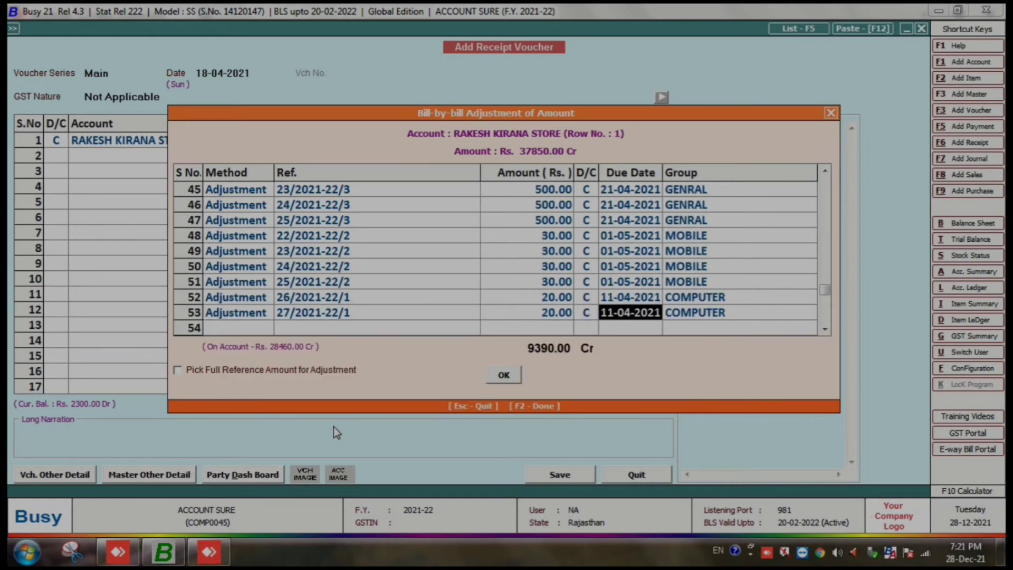
key("Return")
key("Return")
key("Return")
key("Return")
key("Return")
key("Return")
key("Return")
key("Return")
key("Return")
key("Return")
Adjust the receipt against GENRAL bills 26/2021-22/3, 27/2021-22/3, 28/2021-22/3 and 29/2021-22/3 for 500.00 each
key("Return")
key("Return")
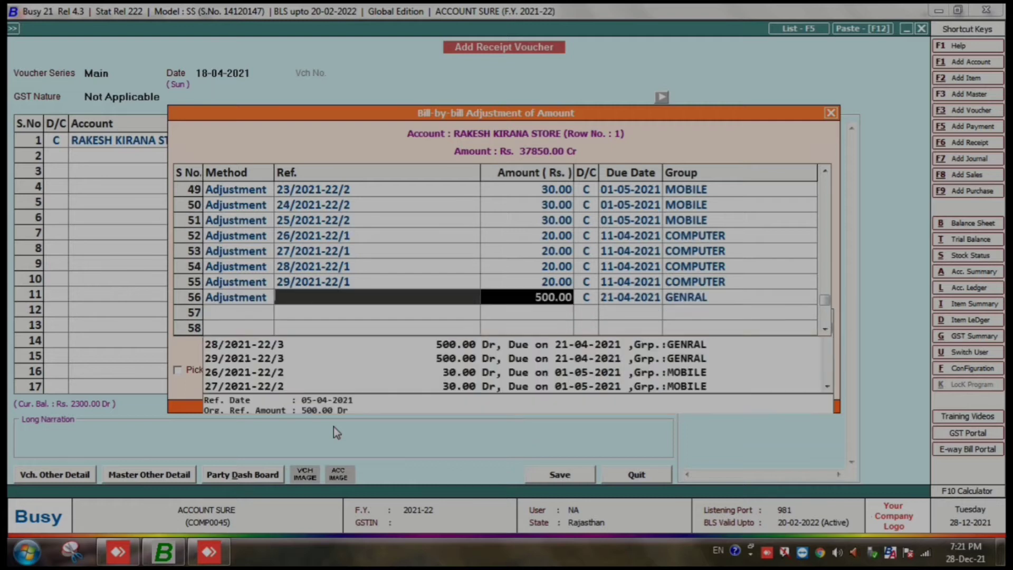
key("Return")
key("Return")
key("Return")
key("Return")
key("Return")
key("Return")
key("Return")
key("Return")
key("Return")
key("Return")
key("Return")
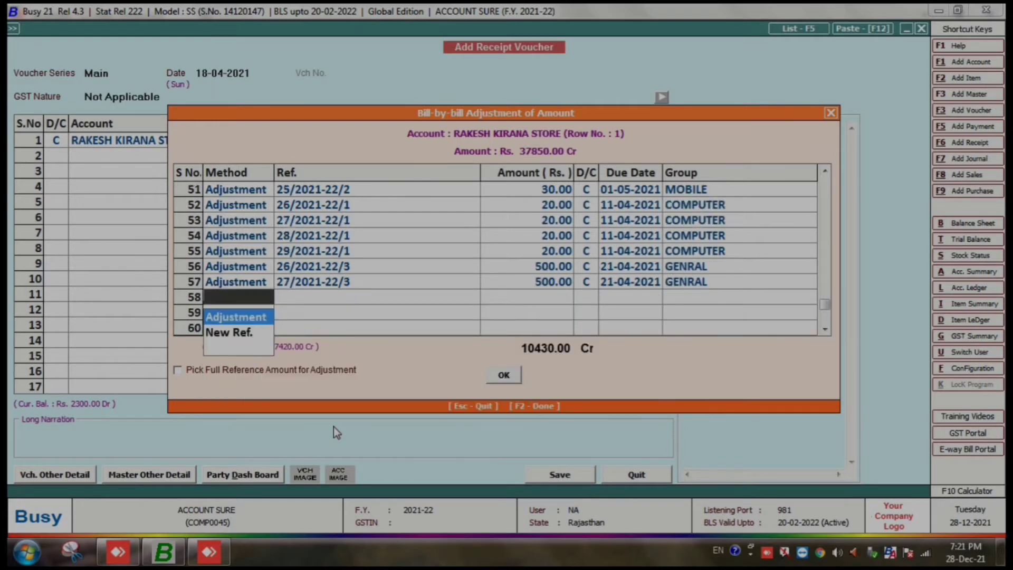
key("Return")
key("Return")
key("Return")
key("Return")
key("Return")
key("Return")
key("Return")
key("Return")
key("Return")
key("Return")
key("Return")
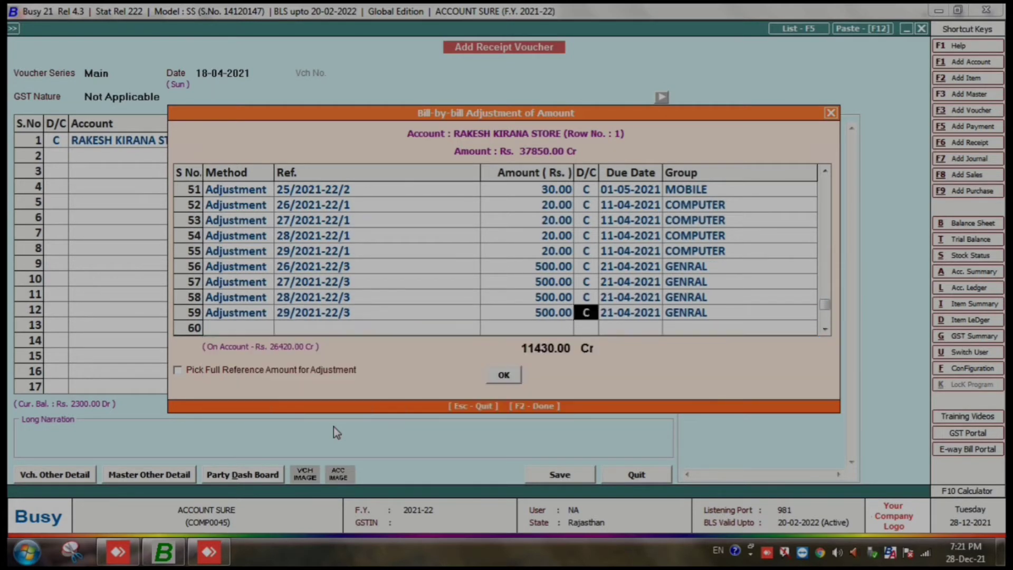
key("Return")
key("Return")
Adjust the receipt against MOBILE bills 26/2021-22/2, 27/2021-22/2, 28/2021-22/2 and 29/2021-22/2 for 30.00 each
key("Return")
key("Return")
key("Return")
key("Return")
key("Return")
key("Return")
key("Return")
key("Return")
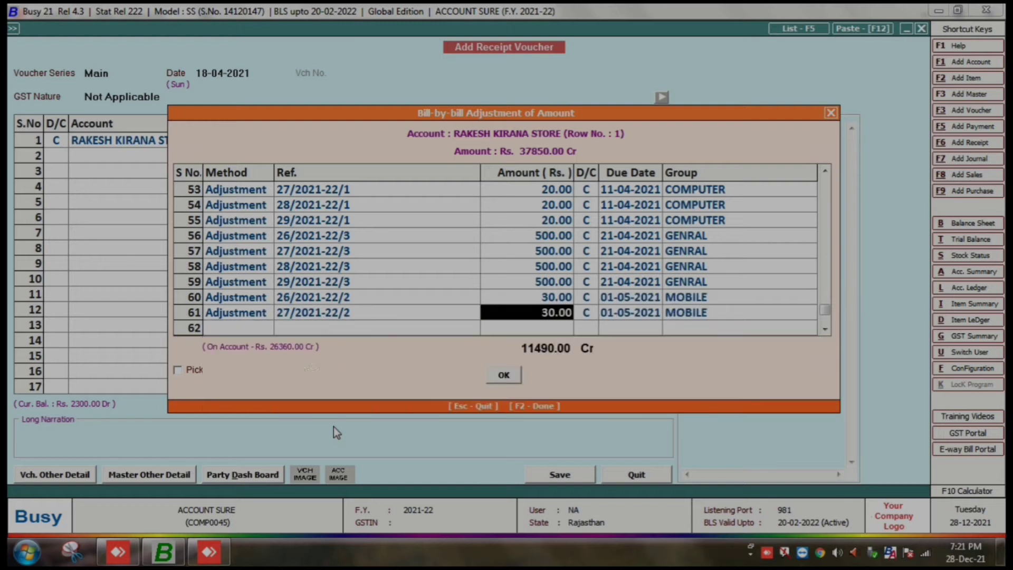
key("Return")
key("Return")
key("Return")
key("Return")
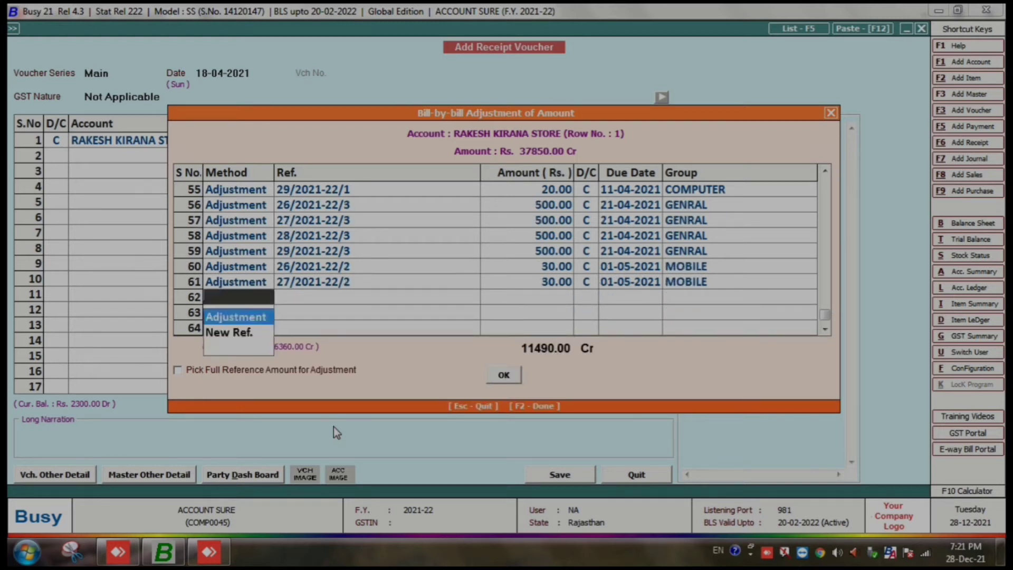
key("Return")
key("Return")
key("Return")
key("Return")
key("Return")
key("Return")
key("Return")
key("Return")
key("Return")
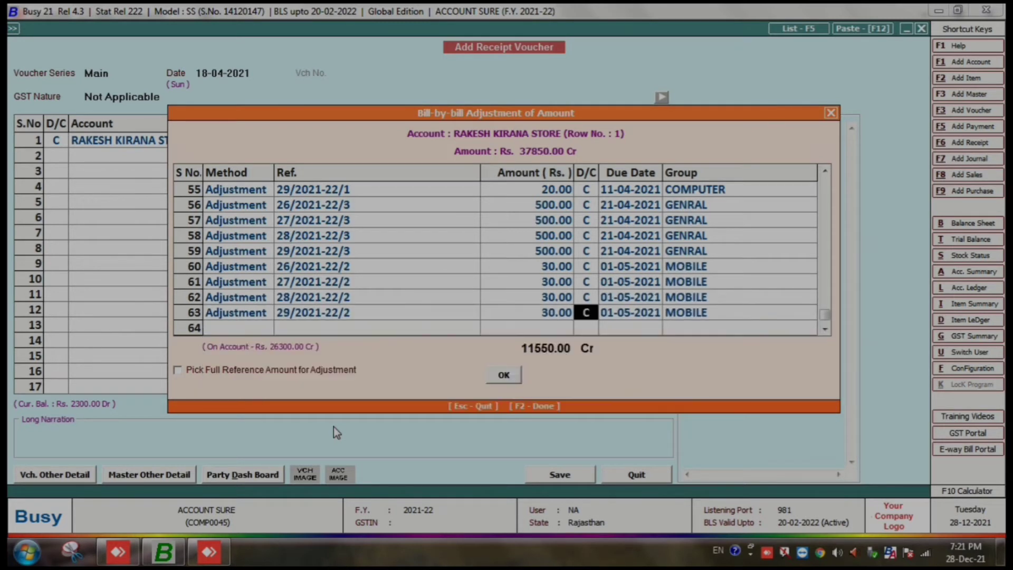
key("Return")
key("Return")
Adjust the receipt against COMPUTER bill 30/2021-22/1 for 20.00 in row 64
key("Return")
key("Return")
key("Return")
key("Return")
key("Return")
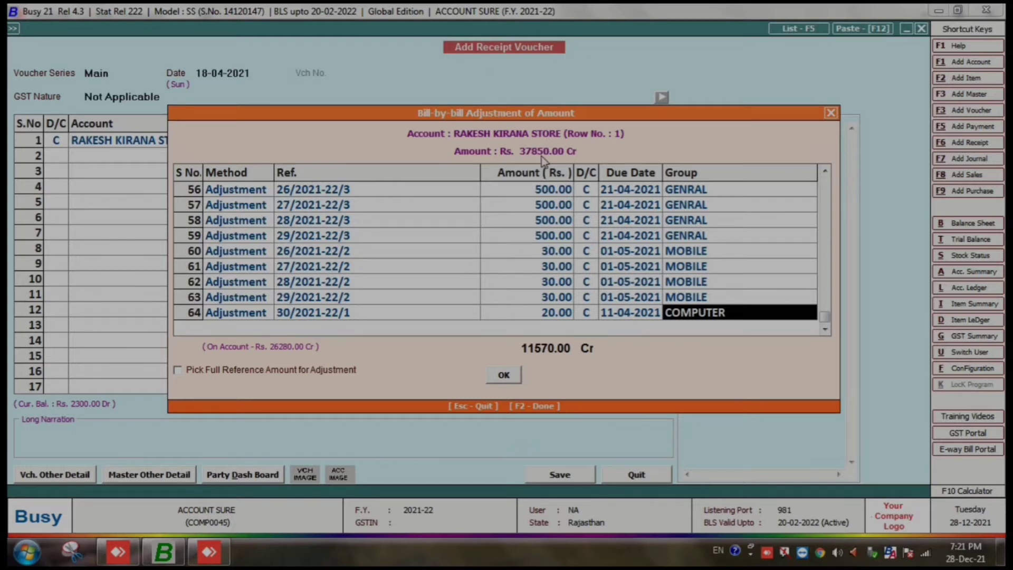
Try to continue past bill 30/2021-22/1 in row 64 to a further adjustment row
left_click(220, 316)
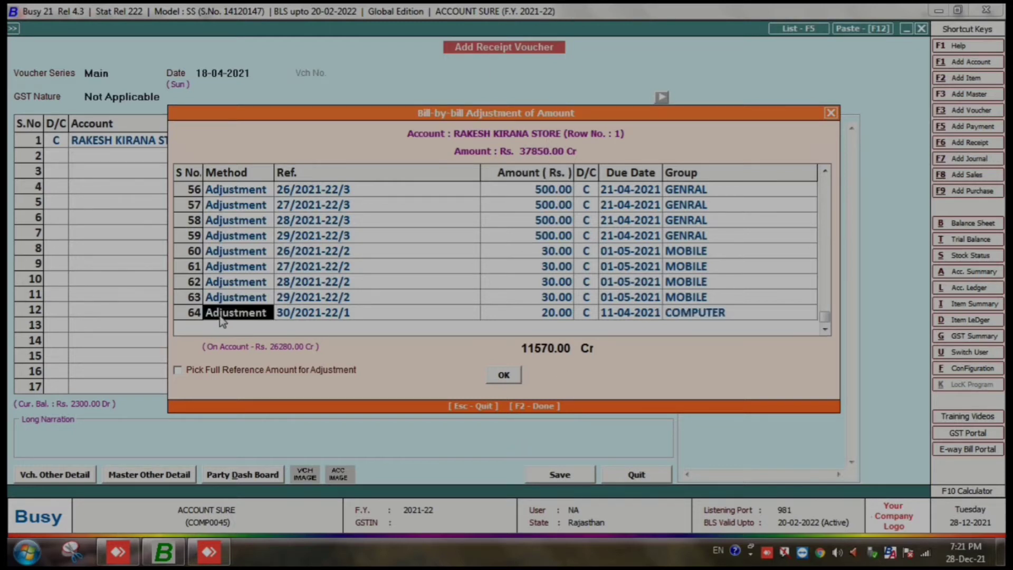
key("Return")
key("Return")
key("Return")
key("Return")
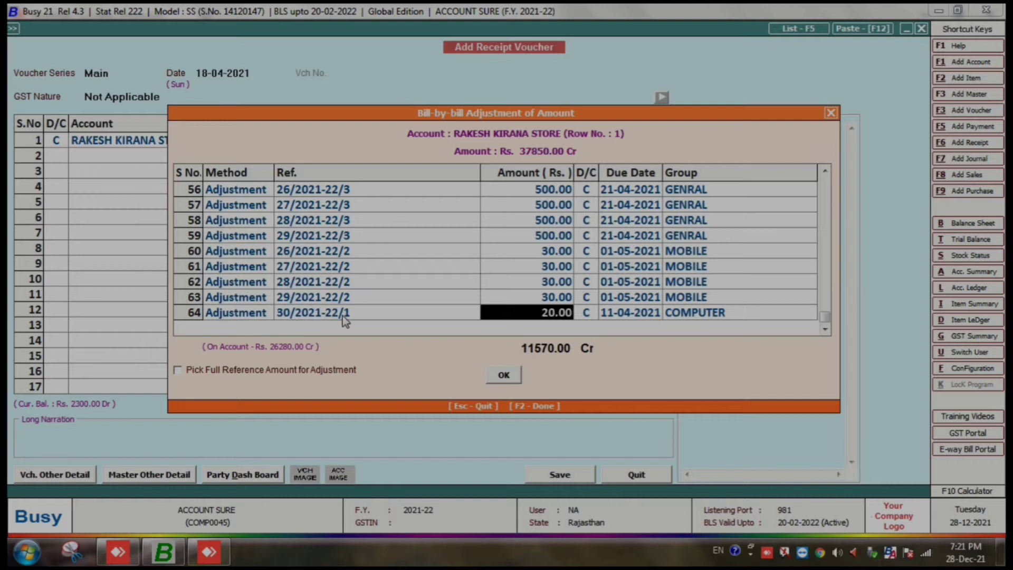
key("Return")
key("Return")
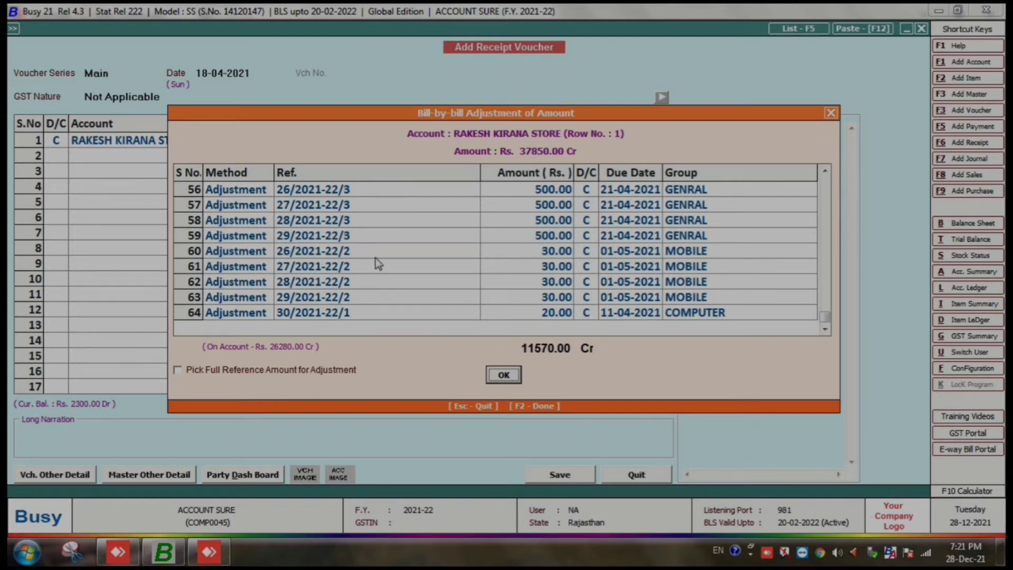
left_click(266, 284)
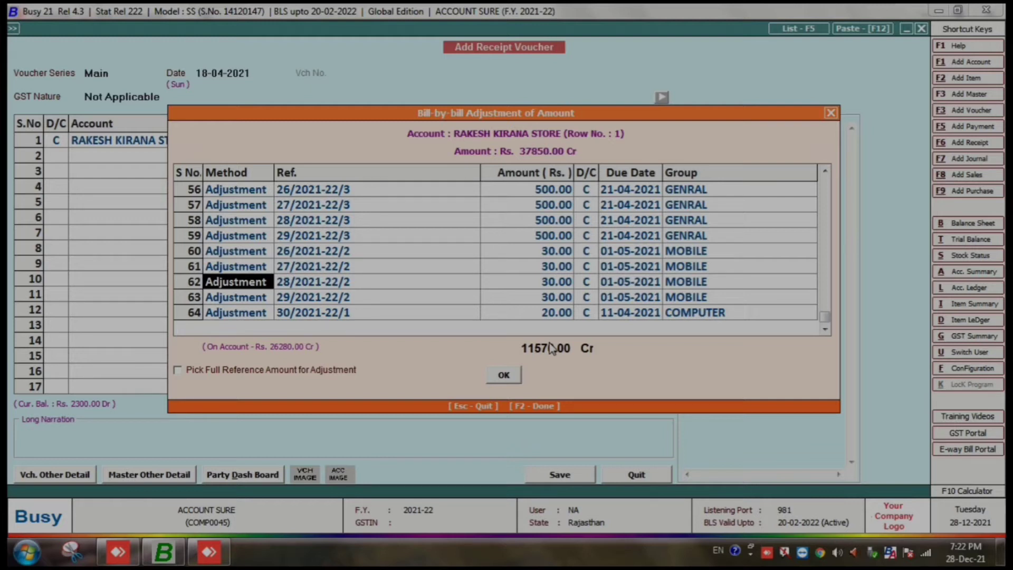
left_click(207, 316)
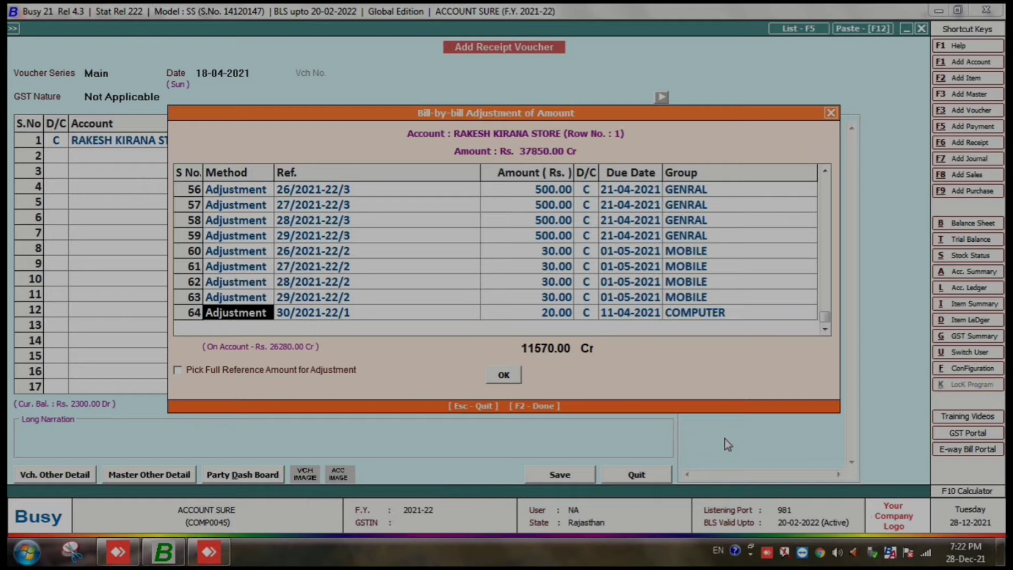
key("Return")
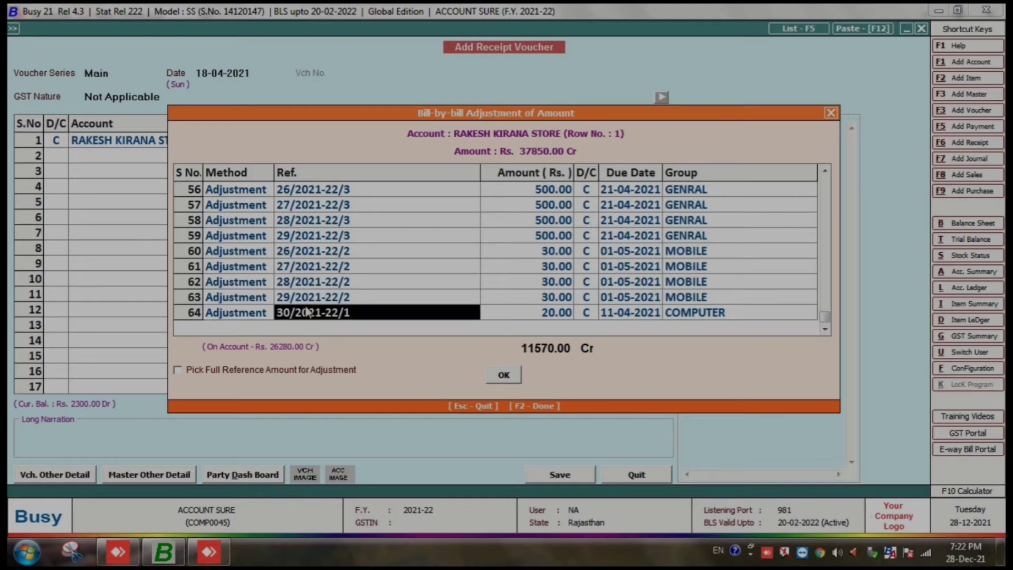
Try again to open a 65th row in the bill-by-bill adjustment of the receipt
key("Return")
key("Return")
key("Return")
key("Return")
key("Return")
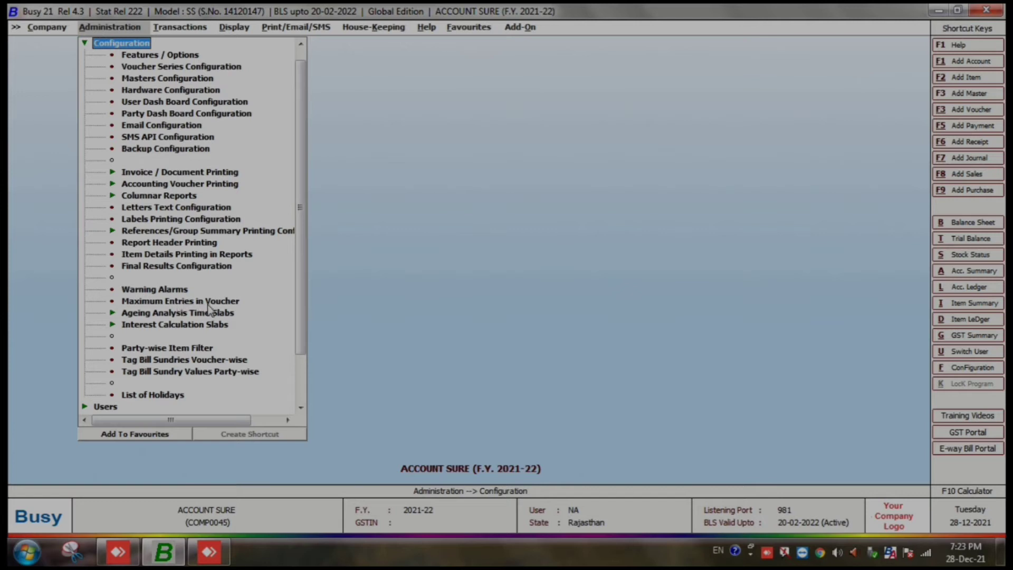
Set the maximum number of bill-by-bill entries in a voucher to 200 and save the configuration
double_click(154, 301)
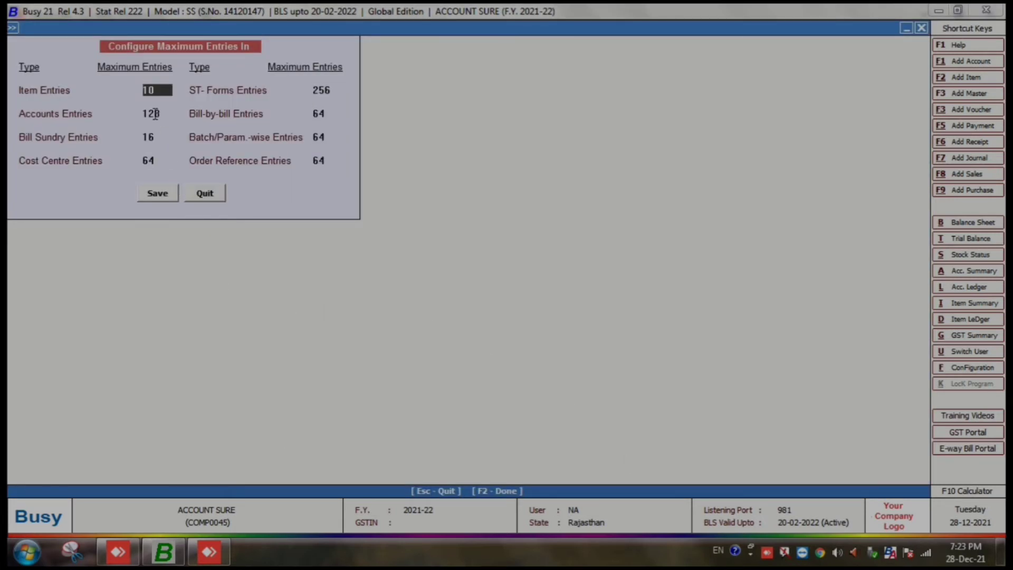
left_click(321, 113)
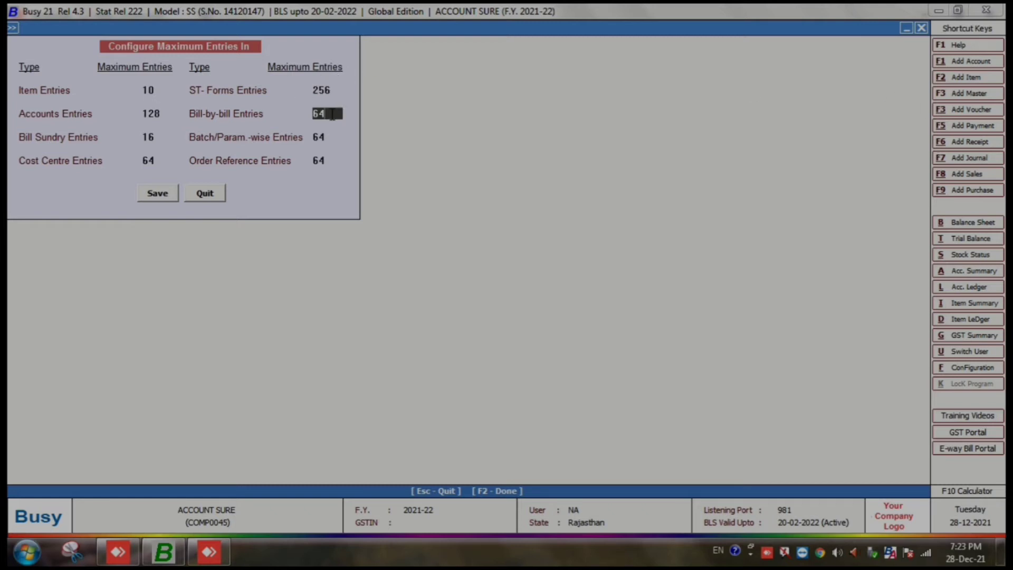
key("BackSpace")
key("BackSpace")
type("200")
key("Return")
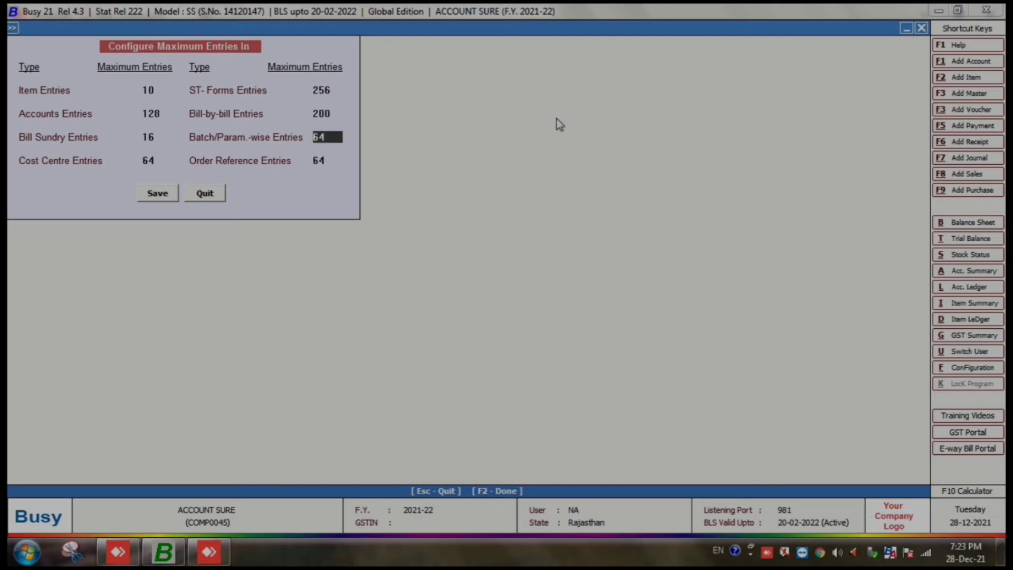
key("Return")
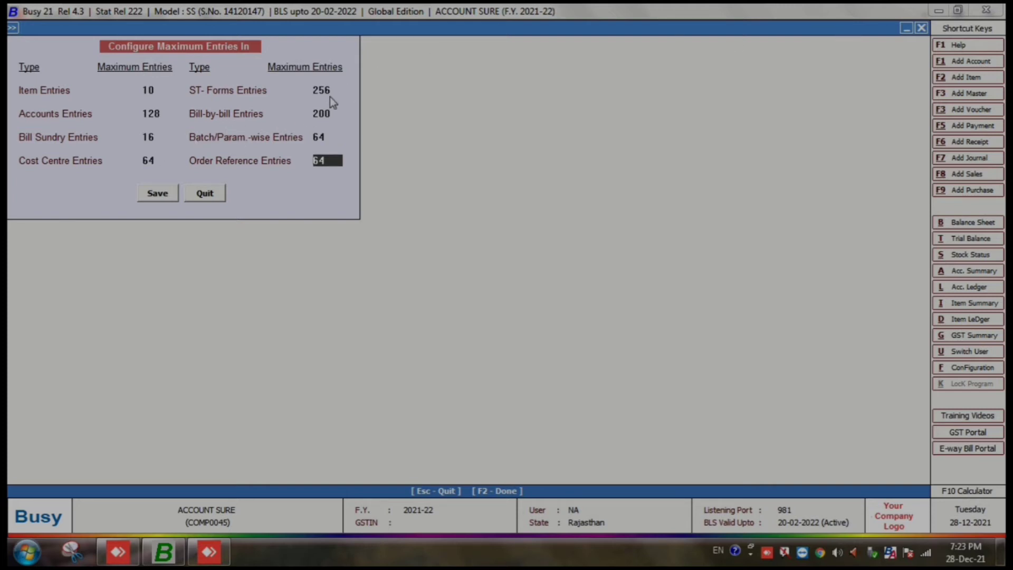
left_click(159, 194)
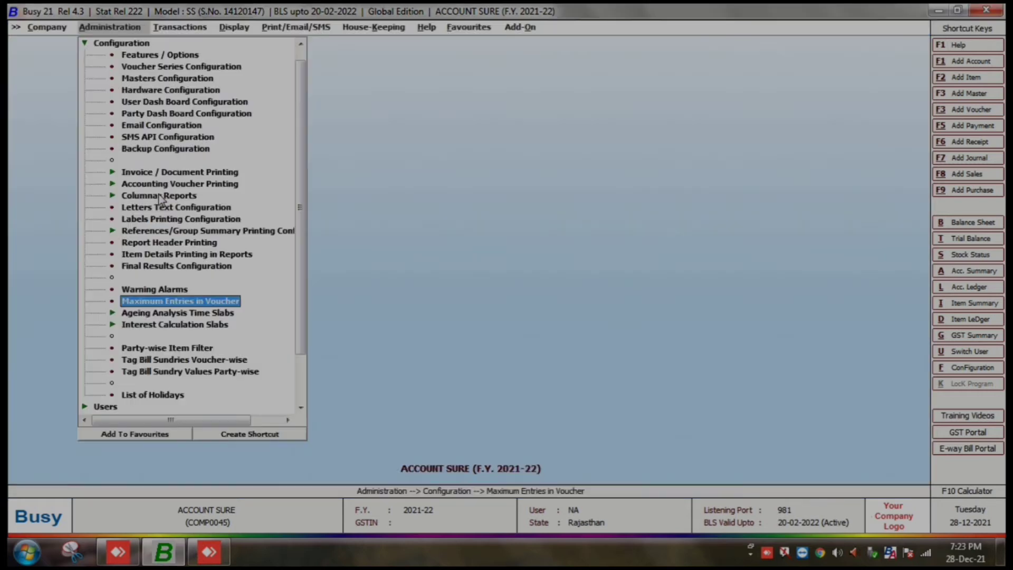
Reopen the maximum voucher entries settings to check the bill-by-bill limit, then save and leave the configuration
double_click(172, 301)
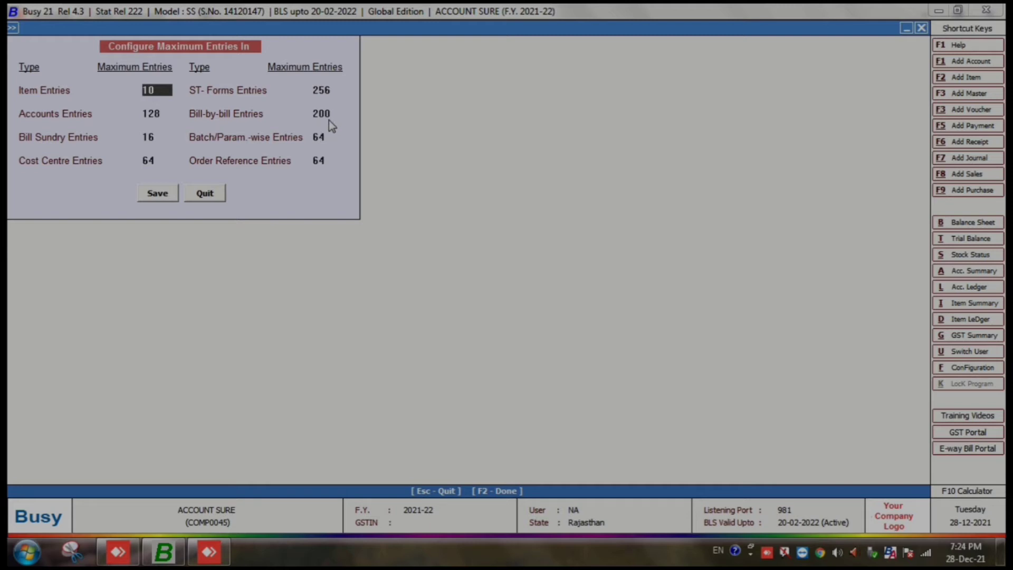
left_click(157, 194)
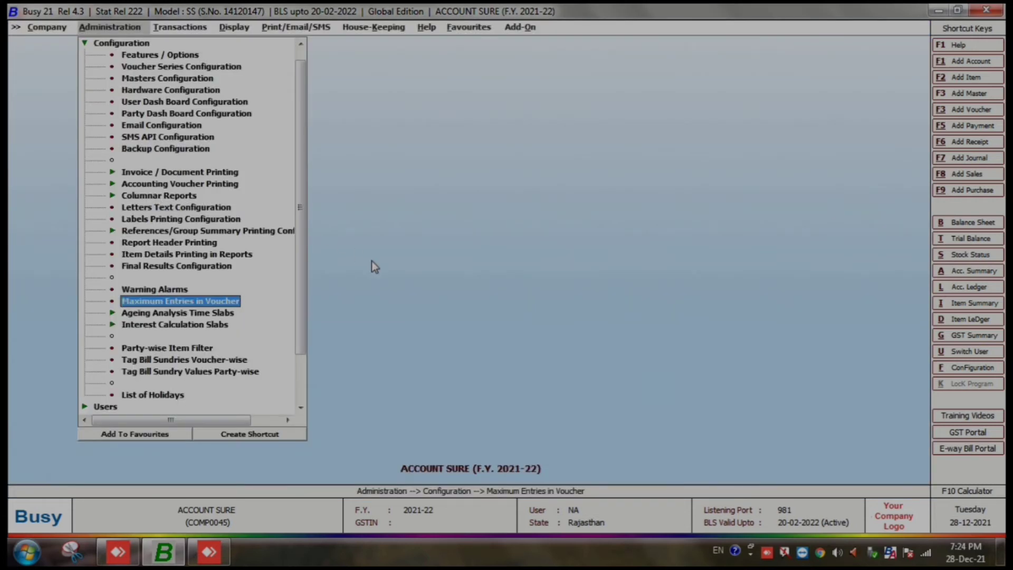
key("Escape")
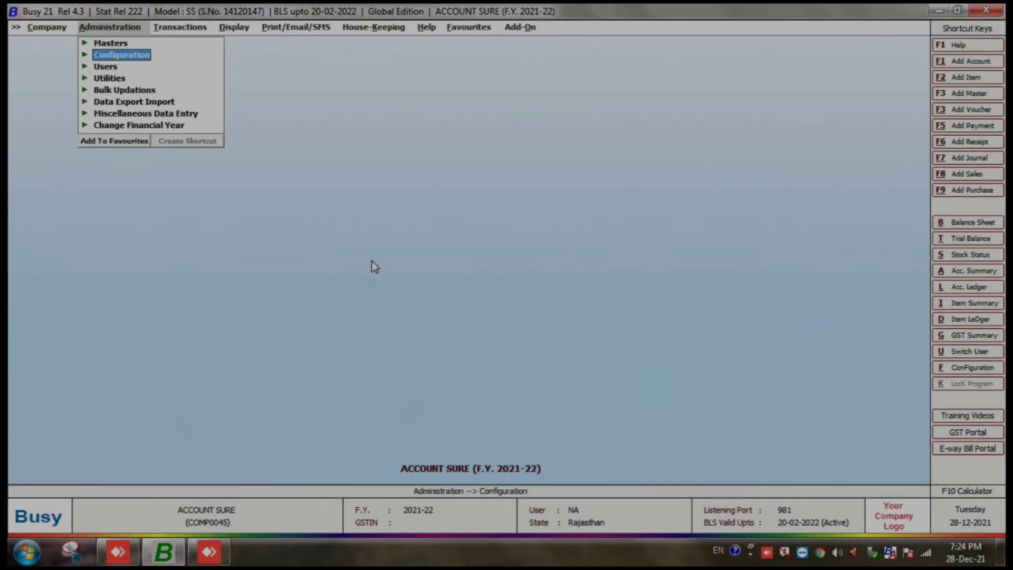
key("Escape")
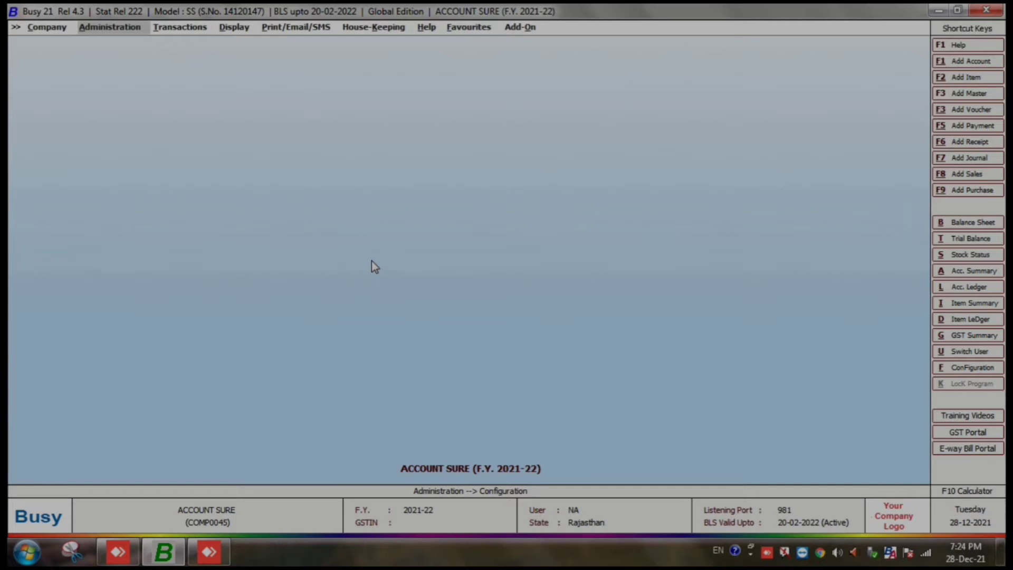
Start adding a new receipt voucher
key("Right")
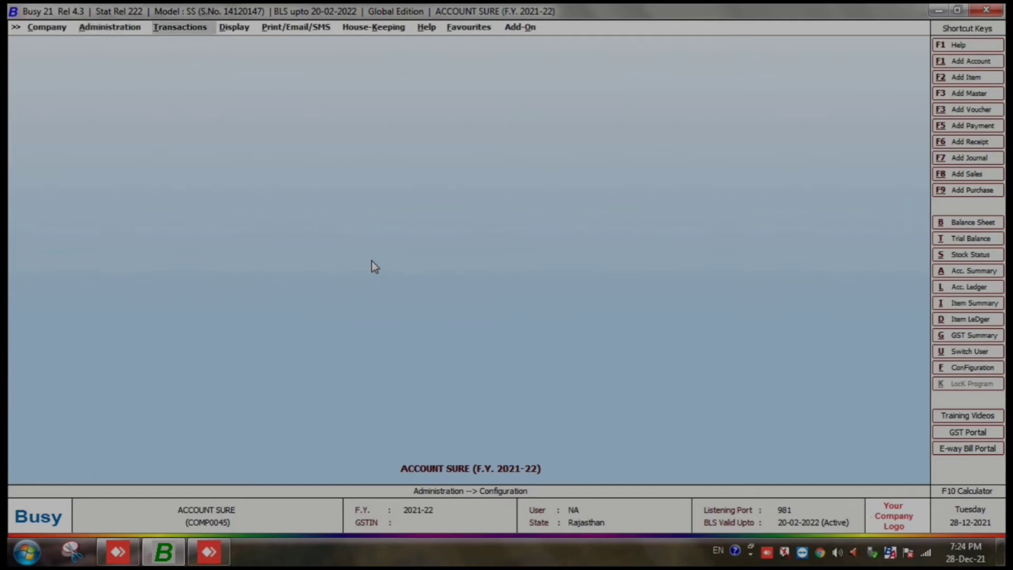
key("Right")
key("Left")
key("Down")
key("Down")
key("Down")
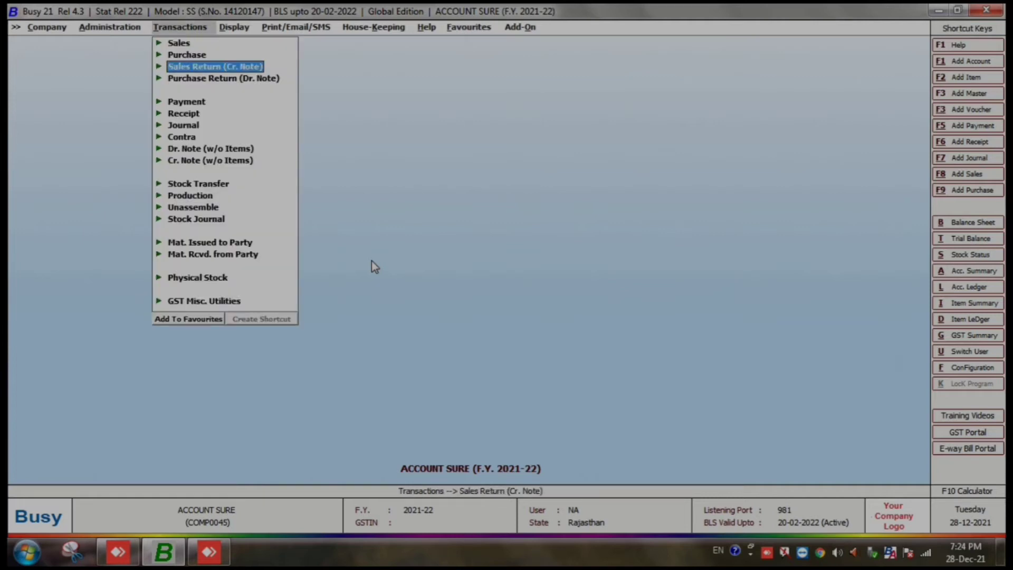
key("Down")
key("Down")
key("Down")
key("Return")
key("Return")
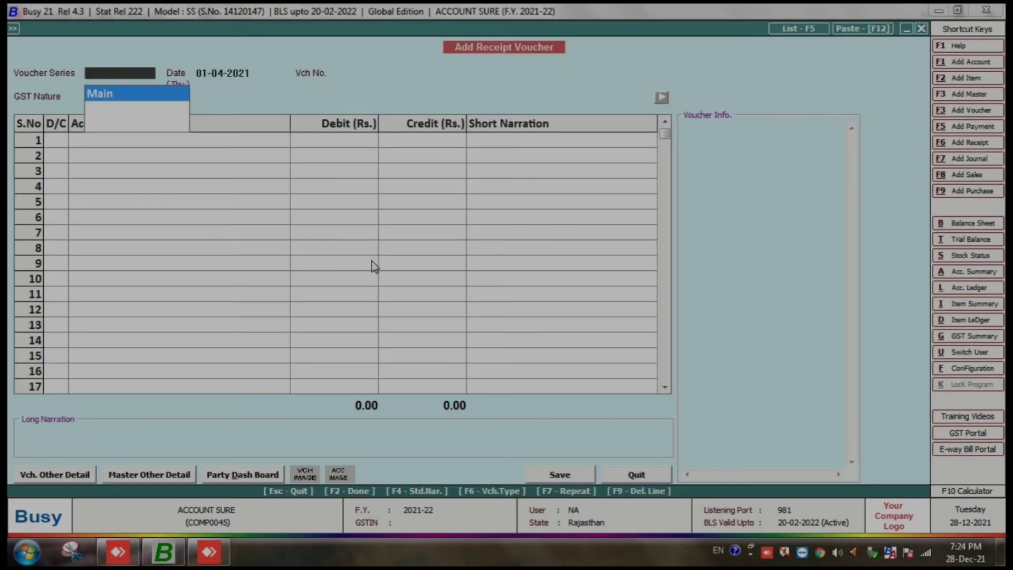
Use the Main voucher series and date the receipt 18-04-2021
key("Return")
type("17")
key("BackSpace")
key("BackSpace")
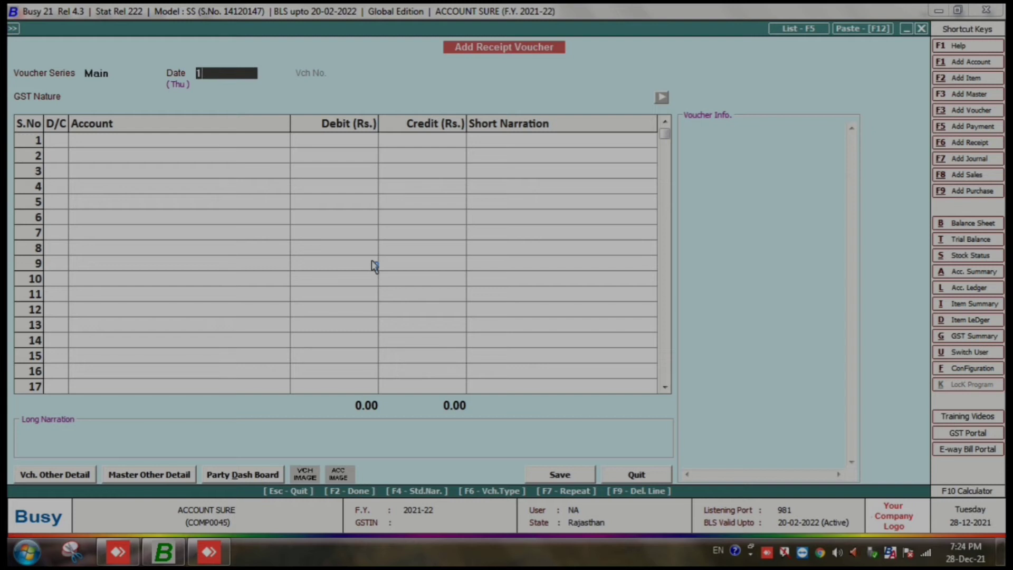
type("18-04")
key("Return")
key("Return")
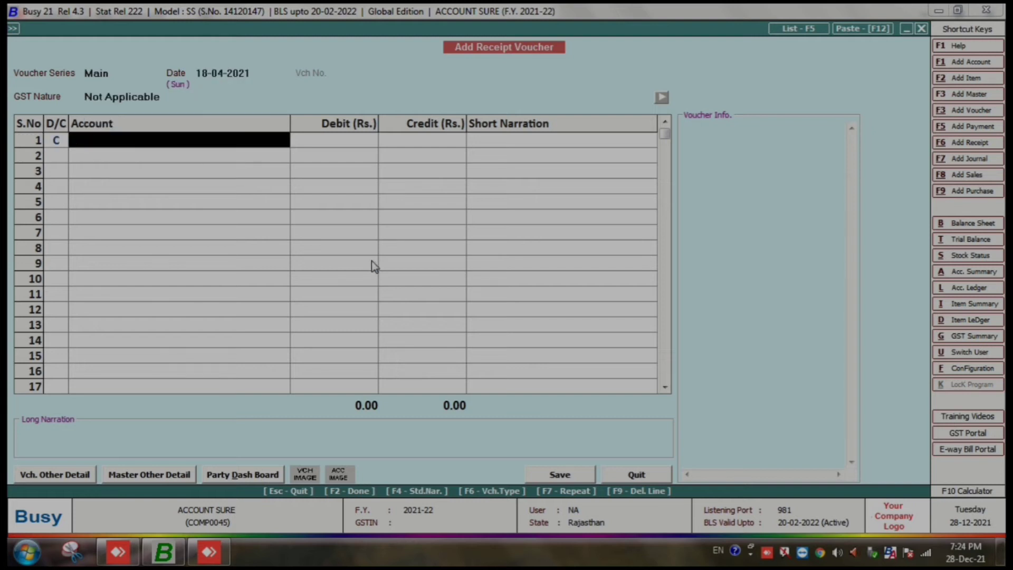
Credit the RAKESH KIRANA STORE account with 37850 in row 1 of the receipt
type("M")
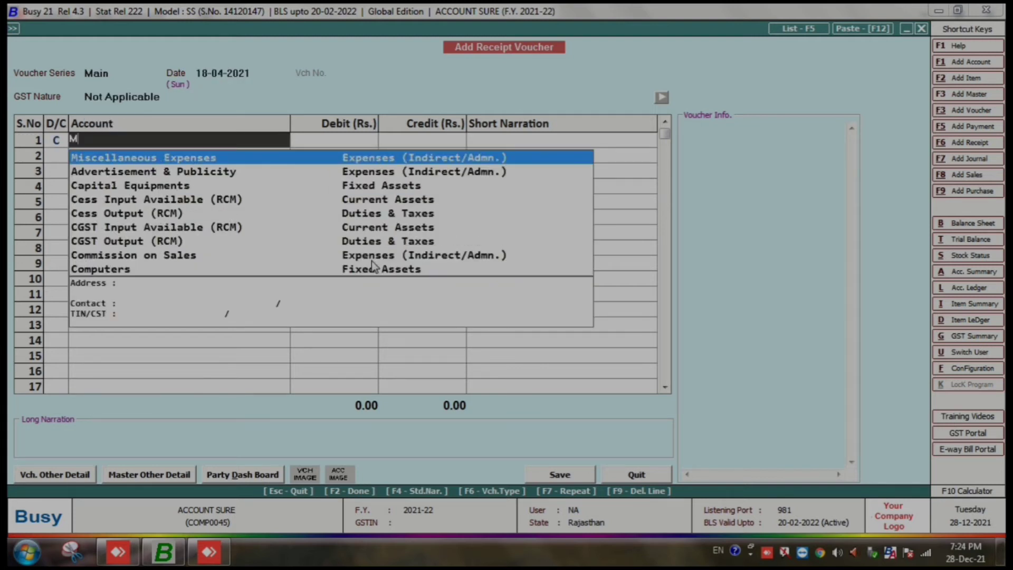
key("BackSpace")
type("KI")
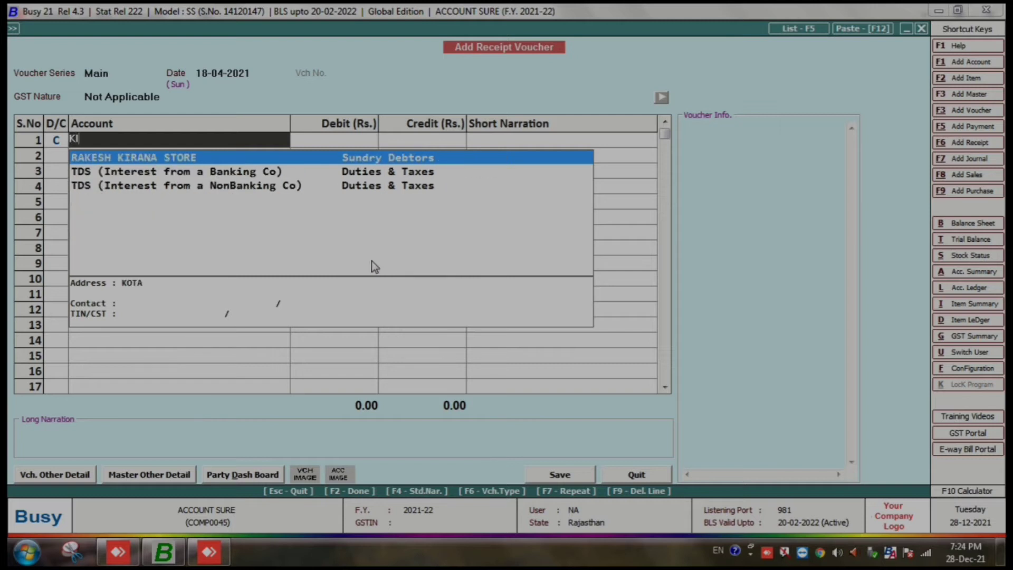
key("Return")
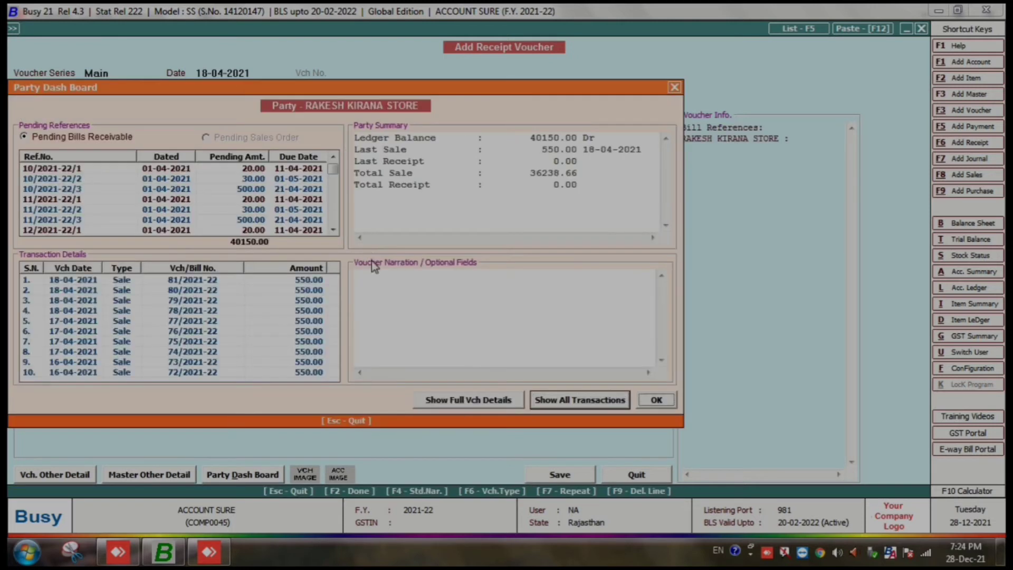
key("Return")
type("37850")
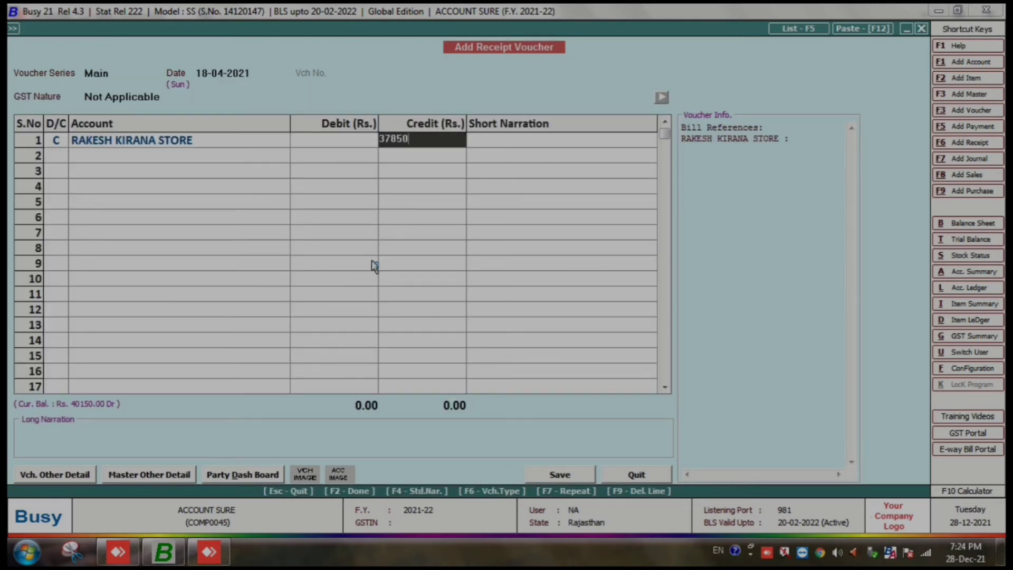
key("Return")
Adjust the receipt against COMPUTER bill 10/2021-22/1 for 20.00 in adjustment row 1
key("Return")
key("Return")
key("Return")
key("Return")
key("Return")
key("Return")
key("Return")
key("Return")
key("Return")
key("Return")
key("Return")
key("Return")
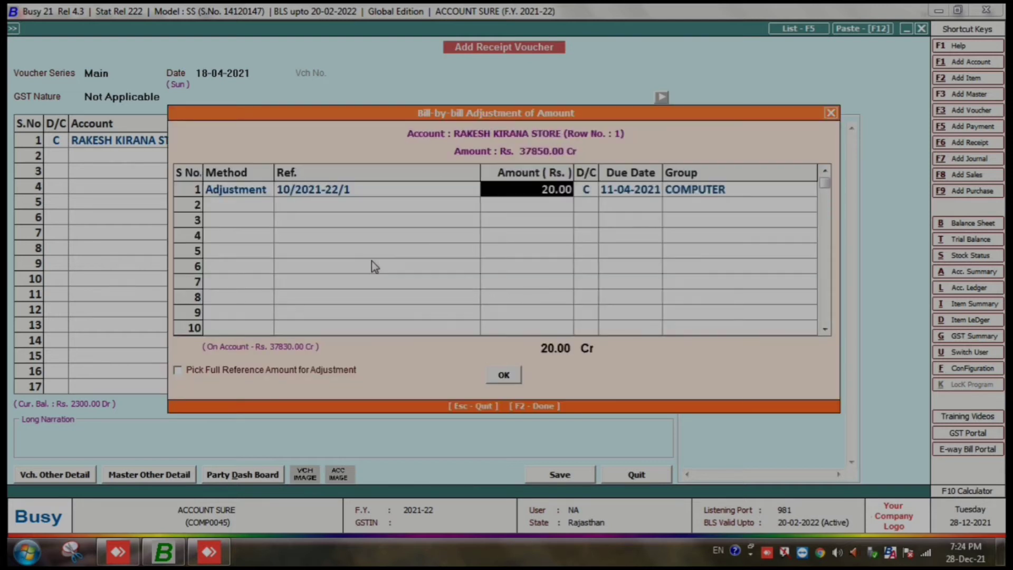
Adjust the receipt against the following COMPUTER bills through 9/2021-22/COMPUTER in row 5, for 20.00 each
key("Return")
key("Return")
key("Return")
key("Return")
key("Return")
key("Return")
key("Return")
Adjust the receipt against GENRAL bills 10/2021-22/3, 11/2021-22/3, 12/2021-22/3, 13/2021-22/3 and 9/2021-22/GENRAL for 500.00 each
key("Return")
key("Return")
key("Return")
key("Return")
key("Return")
key("Return")
key("Return")
key("Return")
key("Return")
Adjust the receipt against MOBILE bills 10/2021-22/2, 11/2021-22/2, 12/2021-22/2, 13/2021-22/2 and 9/2021-22/MOBILE for 30.00 each
key("Return")
key("Return")
key("Return")
key("Return")
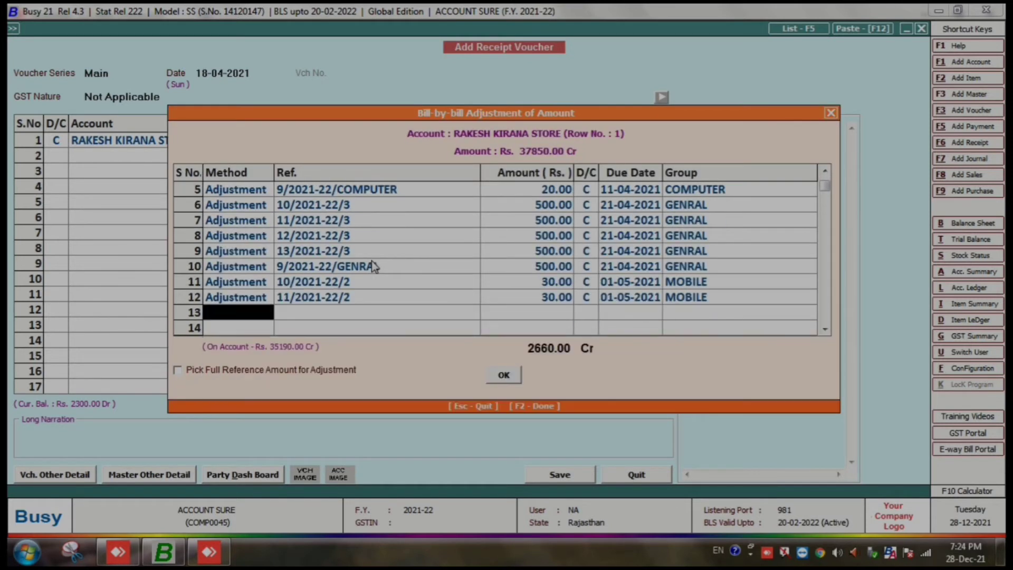
key("Return")
key("Return")
key("Return")
key("Return")
key("Return")
key("Return")
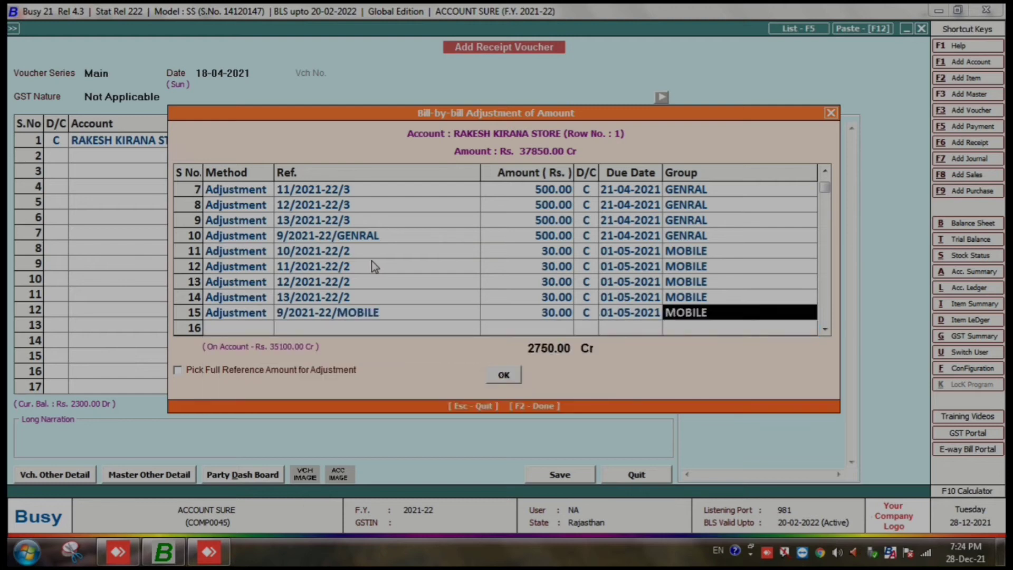
Adjust the receipt against COMPUTER bills 14/2021-22/1, 15/2021-22/1, 16/2021-22/1 and 17/2021-22/1 for 20.00 each
key("Return")
key("Return")
key("Return")
key("Return")
key("Return")
key("Return")
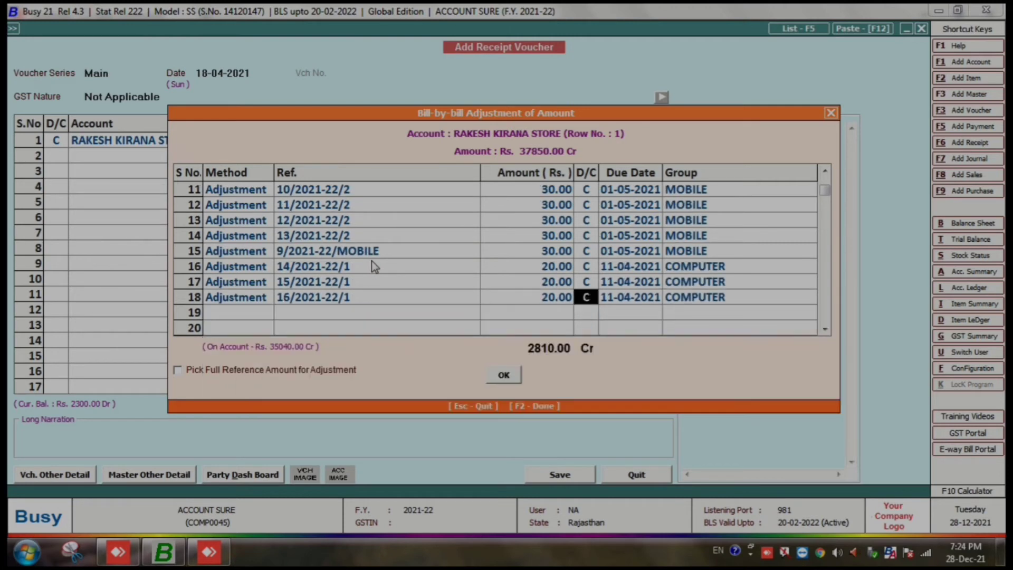
key("Return")
key("Return")
key("Return")
key("Return")
Adjust the receipt against GENRAL bills 14/2021-22/3, 15/2021-22/3, 16/2021-22/3 and 17/2021-22/3 for 500.00 each
key("Return")
key("Return")
key("Return")
key("Return")
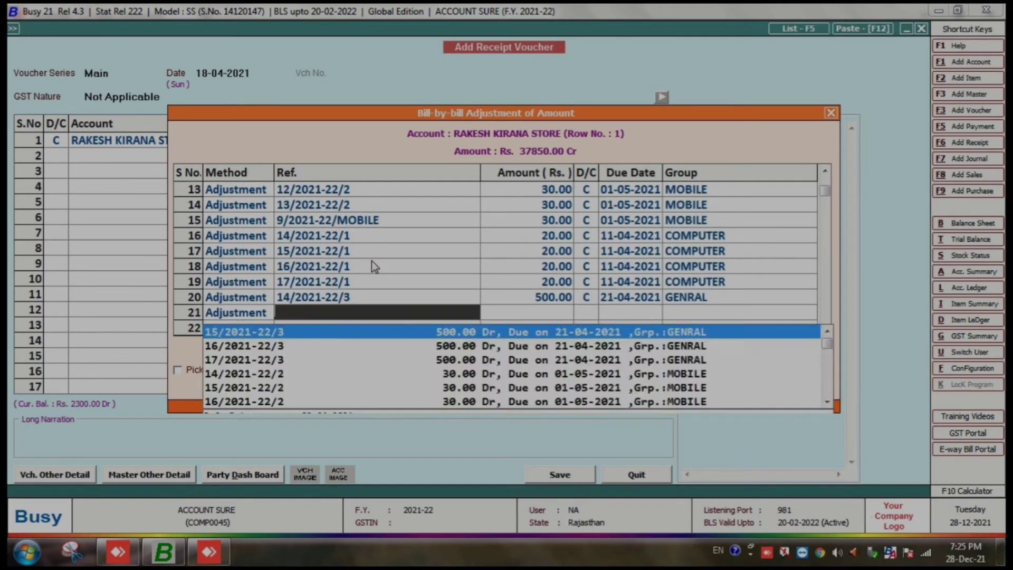
key("Return")
key("Return")
key("Return")
key("Return")
key("Return")
key("Return")
key("Return")
Adjust the receipt against MOBILE bills 14/2021-22/2, 15/2021-22/2, 16/2021-22/2 and 17/2021-22/2 for 30.00 each
key("Return")
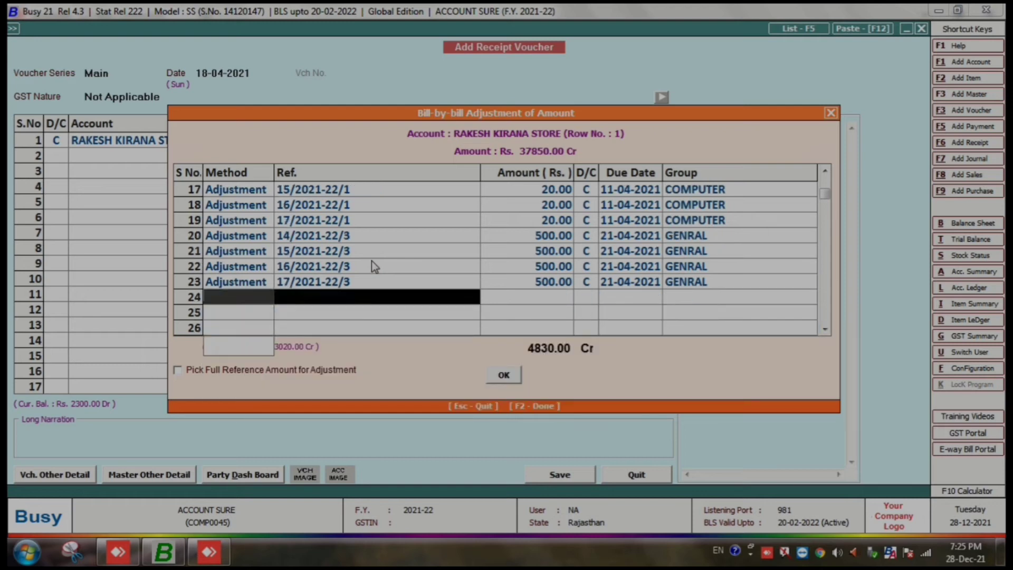
key("Return")
key("Return")
key("Return")
key("Return")
key("Return")
key("Return")
key("Return")
key("Return")
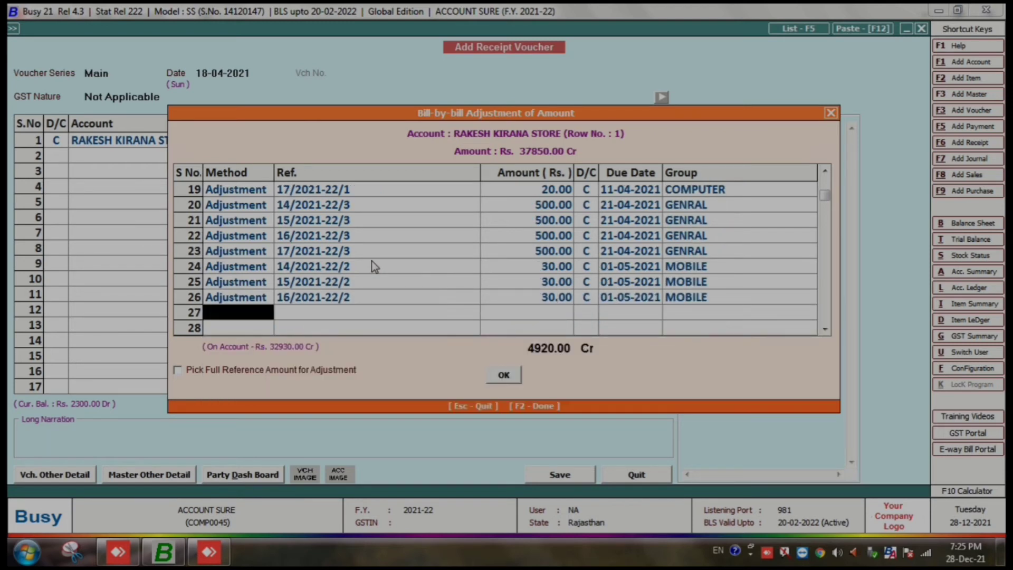
key("Return")
key("Return")
key("Return")
key("Return")
Adjust the receipt against COMPUTER bills 18/2021-22/1, 19/2021-22/1, 20/2021-22/1 and 21/2021-22/1 for 20.00 each
key("Return")
key("Return")
key("Return")
key("Return")
key("Return")
key("Return")
key("Return")
key("Return")
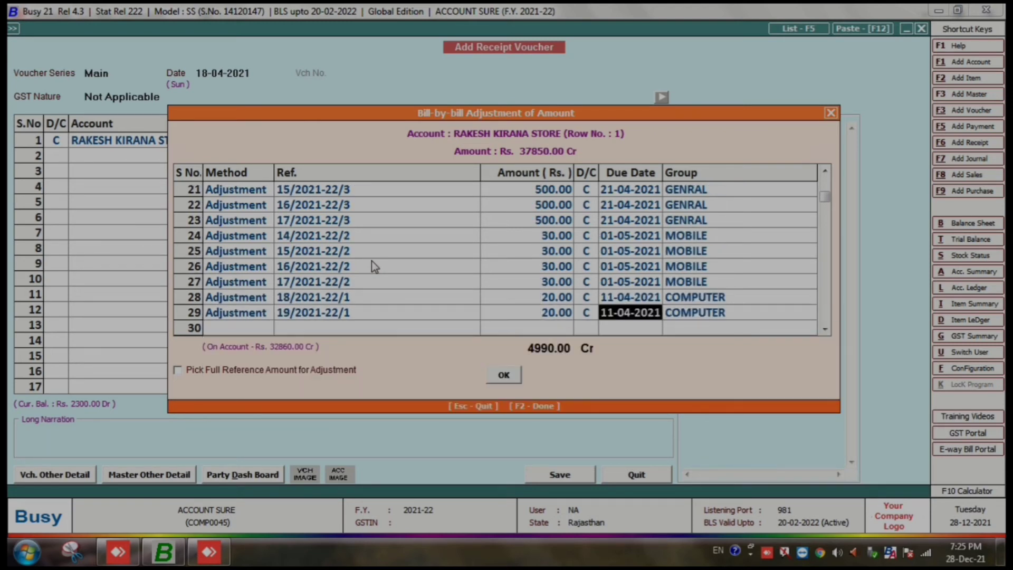
key("Return")
key("Return")
key("Return")
key("Return")
key("Return")
key("Return")
key("Return")
key("Return")
key("Return")
Adjust the receipt against GENRAL bills 18/2021-22/3, 19/2021-22/3, 20/2021-22/3 and 21/2021-22/3 for 500.00 each
key("Return")
key("Return")
key("Return")
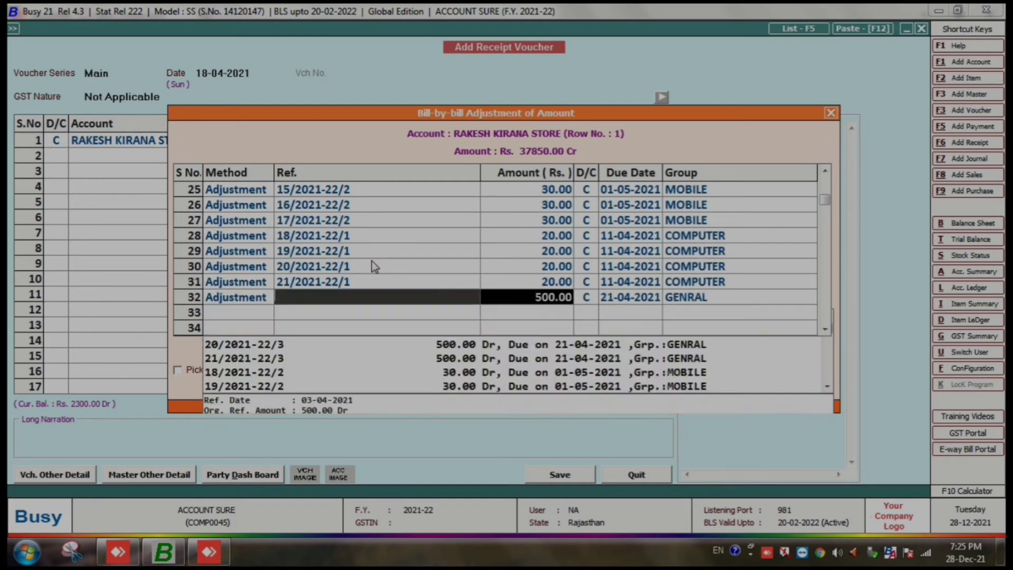
key("Return")
key("Return")
key("Return")
key("Return")
key("Return")
key("Return")
key("Return")
key("Return")
key("Return")
key("Return")
key("Return")
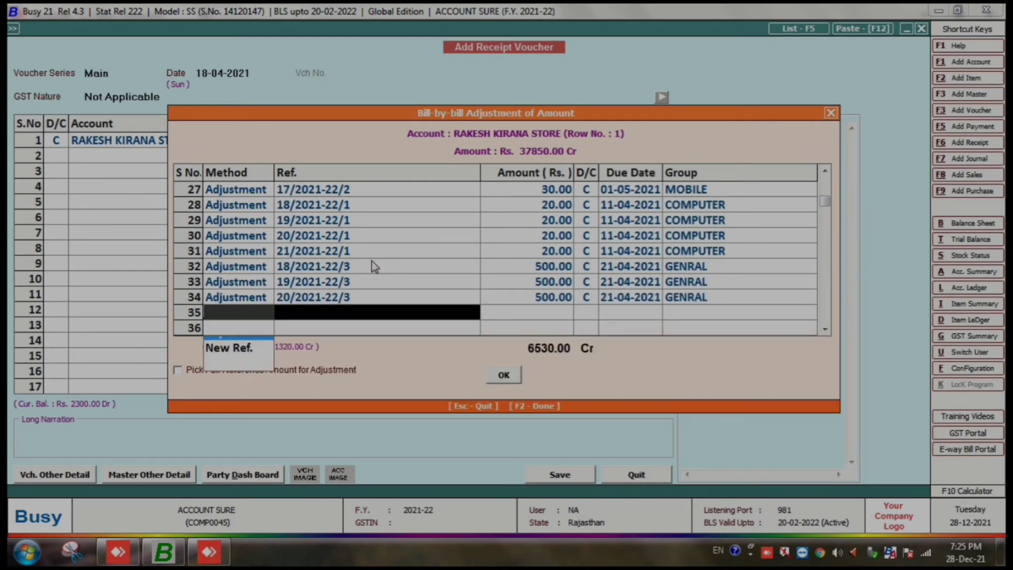
key("Return")
key("Return")
key("Return")
key("Return")
Adjust the receipt against MOBILE bills 18/2021-22/2 and 19/2021-22/2 for 30.00 each
key("Return")
key("Return")
key("Return")
key("Return")
key("Return")
key("Return")
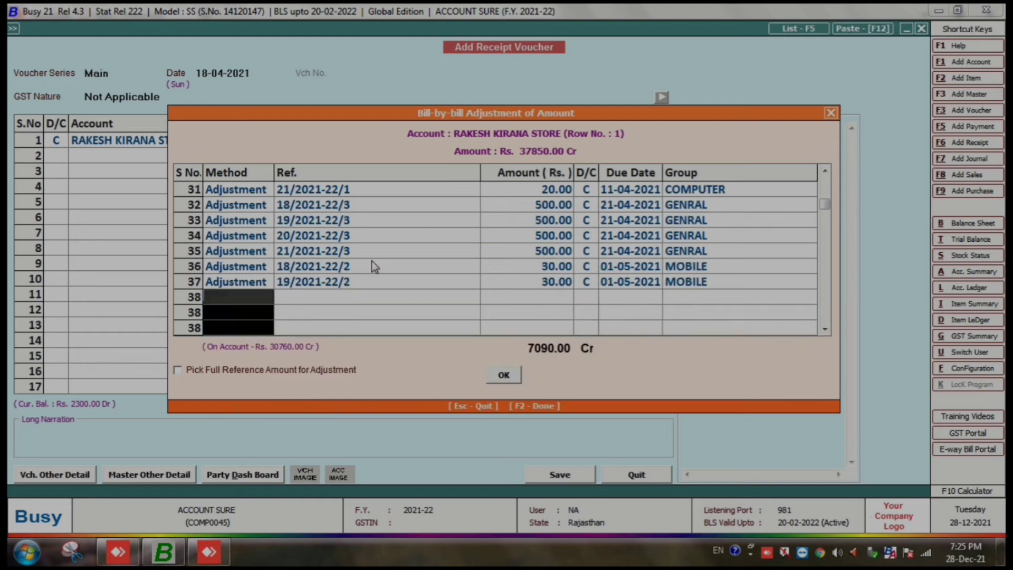
Adjust the receipt against MOBILE bills 20/2021-22/2 and 21/2021-22/2 for 30.00 each
key("Return")
key("Return")
key("Return")
key("Return")
key("Return")
Adjust the receipt against COMPUTER bills 22/2021-22/1, 23/2021-22/1, 24/2021-22/1 and 25/2021-22/1 for 20.00 each
key("Return")
key("Return")
key("Return")
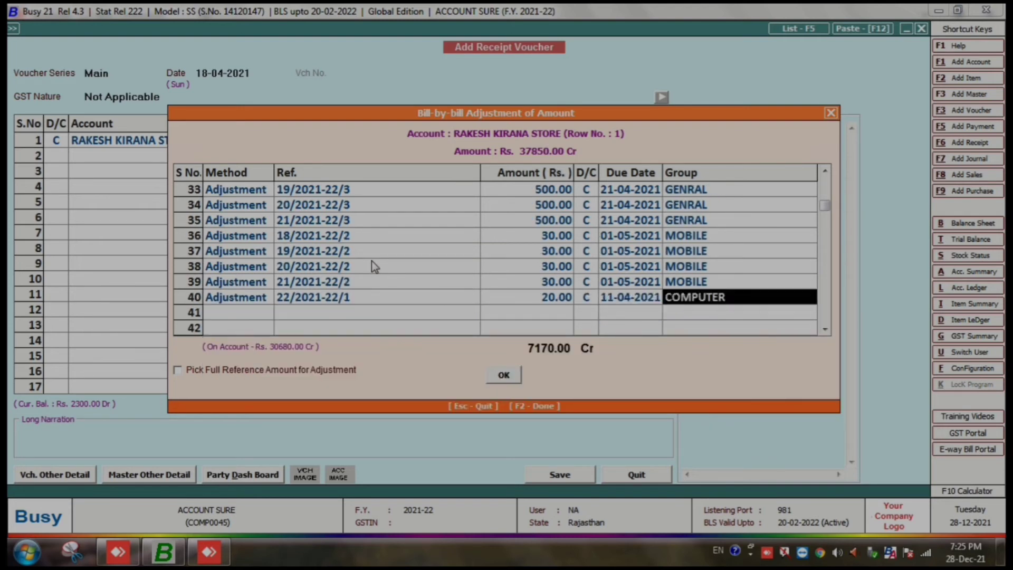
key("Return")
key("Return")
key("Return")
key("Return")
key("Return")
key("Return")
key("Return")
key("Return")
key("Return")
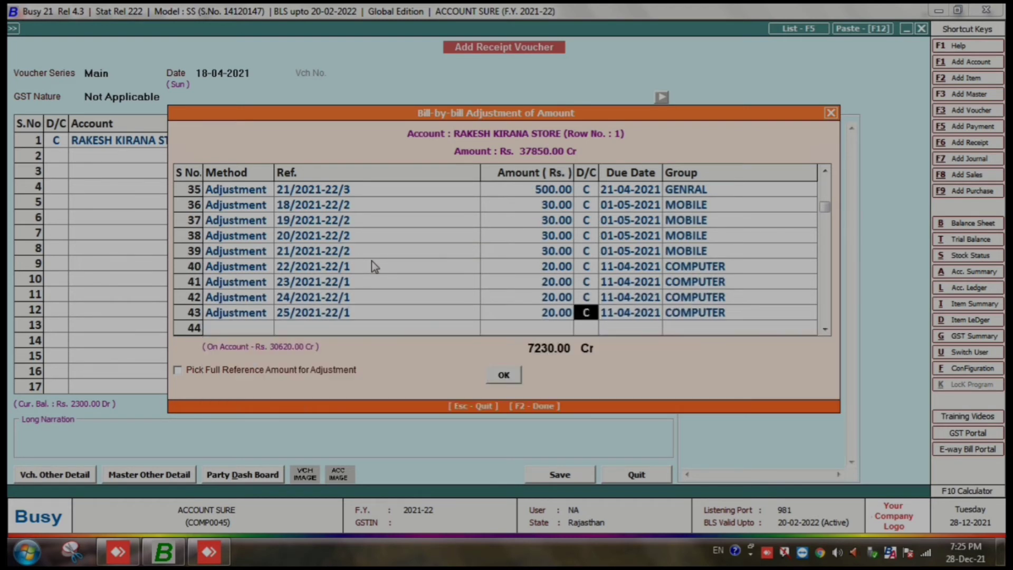
Adjust the receipt against GENRAL bills 22/2021-22/3, 23/2021-22/3, 24/2021-22/3 and 25/2021-22/3 for 500.00 each
key("Return")
key("Return")
key("Return")
key("Return")
key("Return")
key("Return")
key("Return")
key("Return")
key("Return")
key("Return")
key("Return")
key("Return")
key("Return")
key("Return")
key("Return")
key("Return")
key("Return")
key("Return")
key("Return")
key("Return")
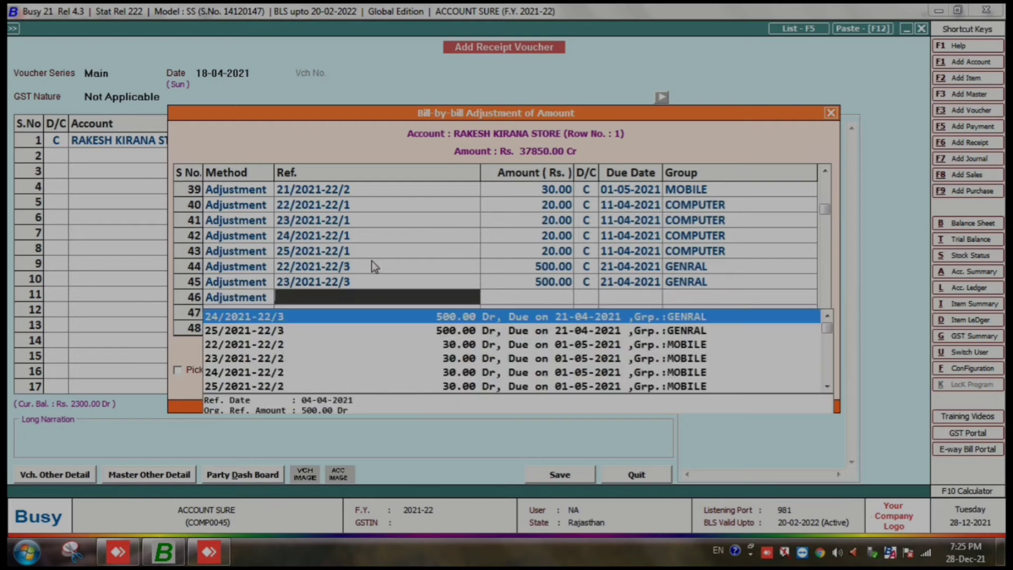
key("Return")
key("Return")
Adjust the receipt against MOBILE bills 22/2021-22/2, 23/2021-22/2, 24/2021-22/2 and 25/2021-22/2 for 30.00 each
key("Return")
key("Return")
key("Return")
Adjust the receipt against COMPUTER bills 26/2021-22/1, 27/2021-22/1, 28/2021-22/1 and 29/2021-22/1 for 20.00 each
key("Return")
key("Return")
key("Return")
Adjust the receipt against GENRAL bills 26/2021-22/3, 27/2021-22/3, 28/2021-22/3 and 29/2021-22/3 for 500.00 each
key("Return")
key("Return")
key("Return")
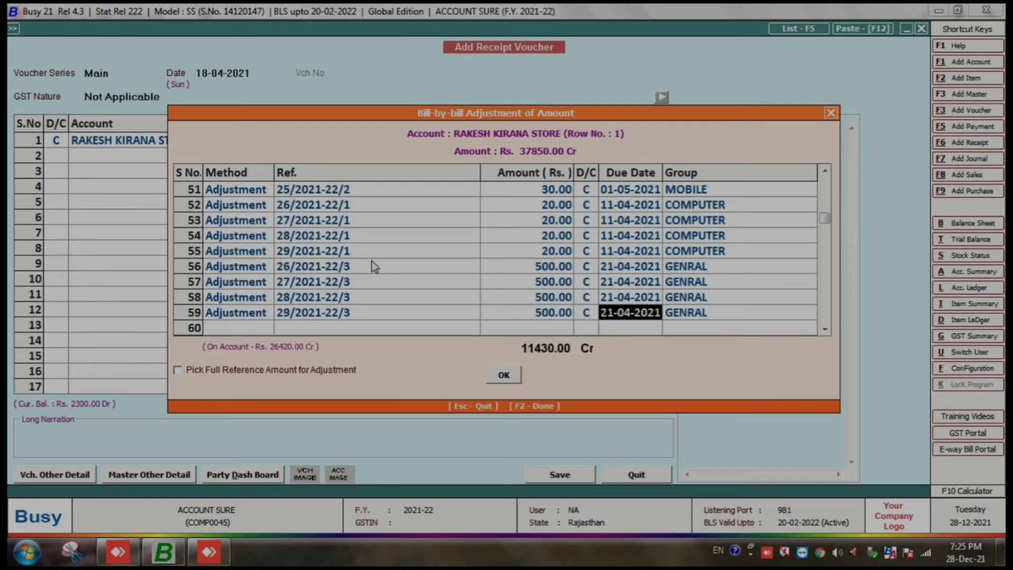
Adjust the receipt against MOBILE bills 26/2021-22/2, 27/2021-22/2, 28/2021-22/2 and 29/2021-22/2 for 30.00 each
key("Return")
key("Return")
key("Return")
key("Return")
key("Return")
key("Return")
key("Return")
key("Return")
key("Return")
key("Return")
key("Return")
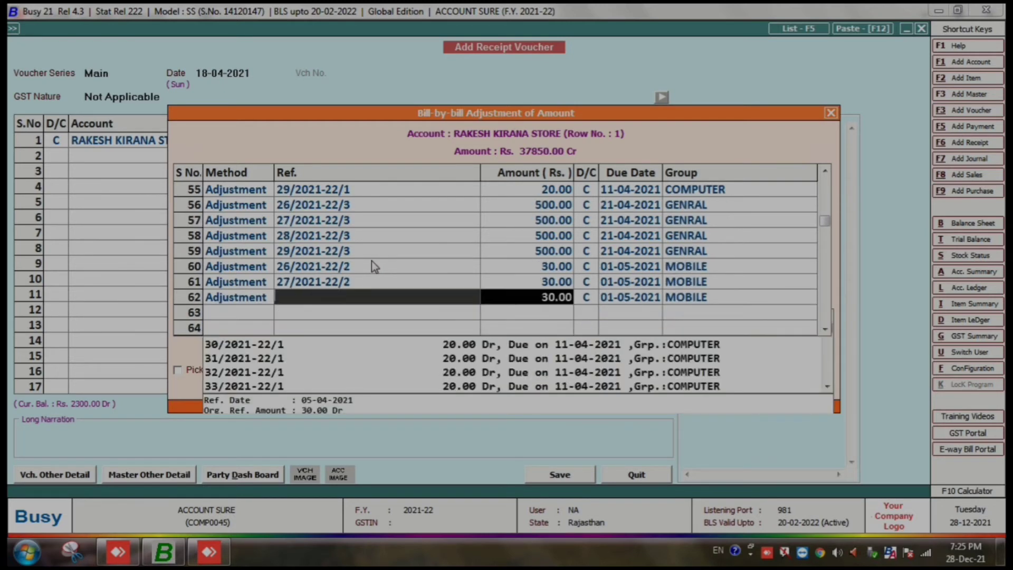
key("Return")
key("Return")
key("Return")
key("Return")
key("Return")
Adjust the receipt against COMPUTER bills 30/2021-22/1, 31/2021-22/1, 32/2021-22/1 and 33/2021-22/1 for 20.00 each
key("Return")
key("Return")
key("Return")
key("Return")
key("Return")
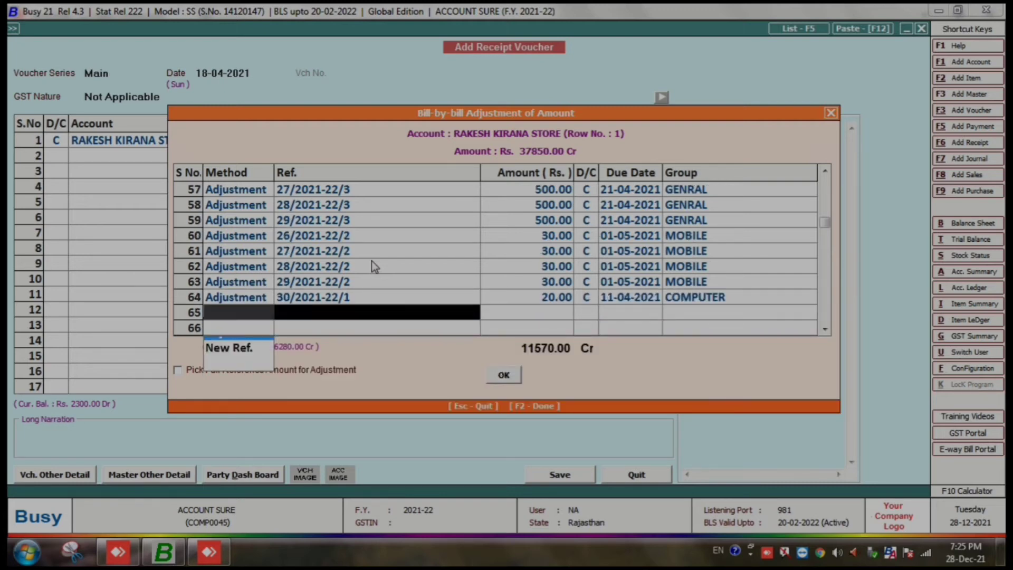
key("Return")
key("Return")
key("Return")
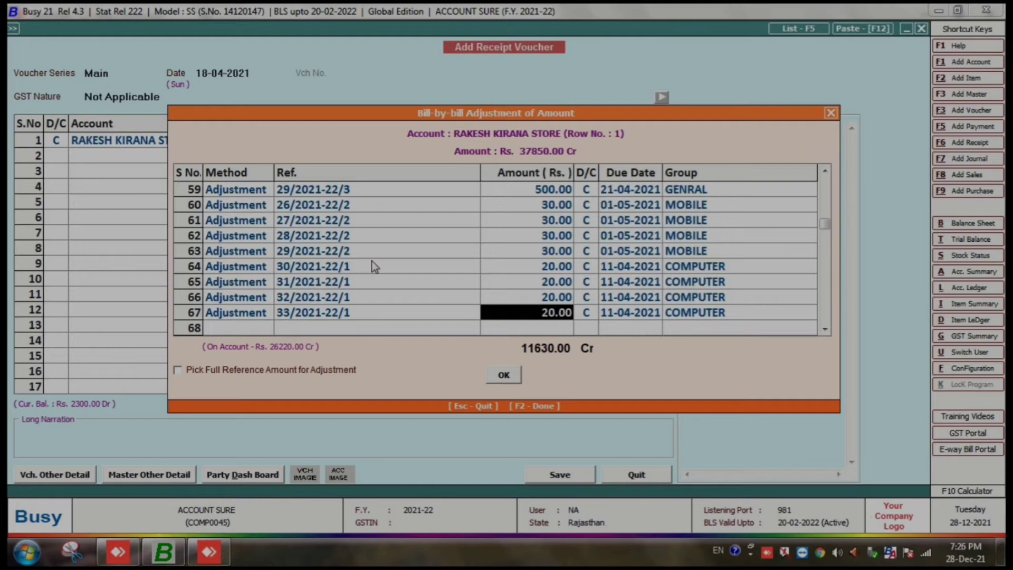
key("Return")
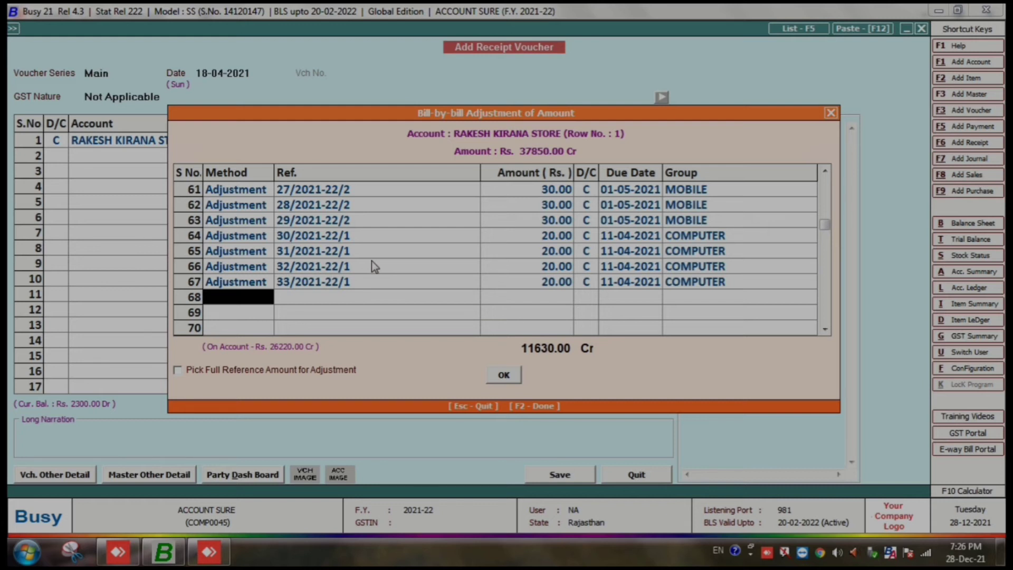
key("Up")
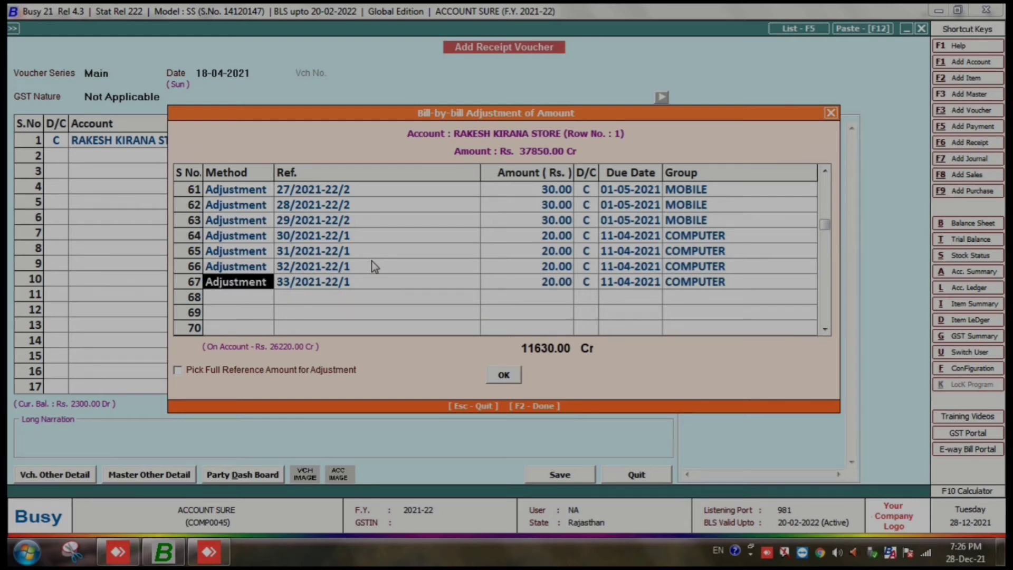
key("Return")
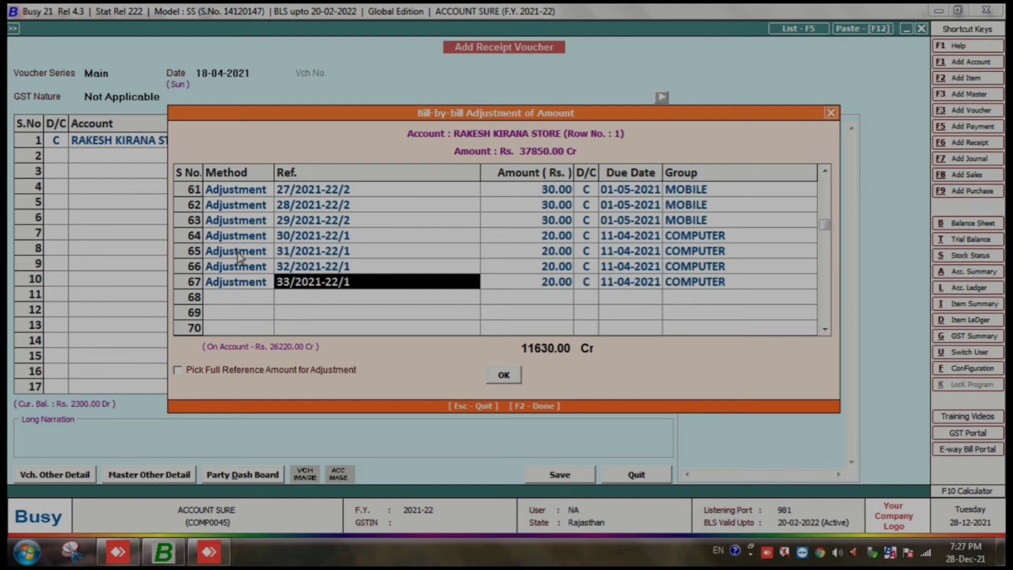
key("Return")
key("Return")
key("Return")
key("Return")
key("Return")
key("Return")
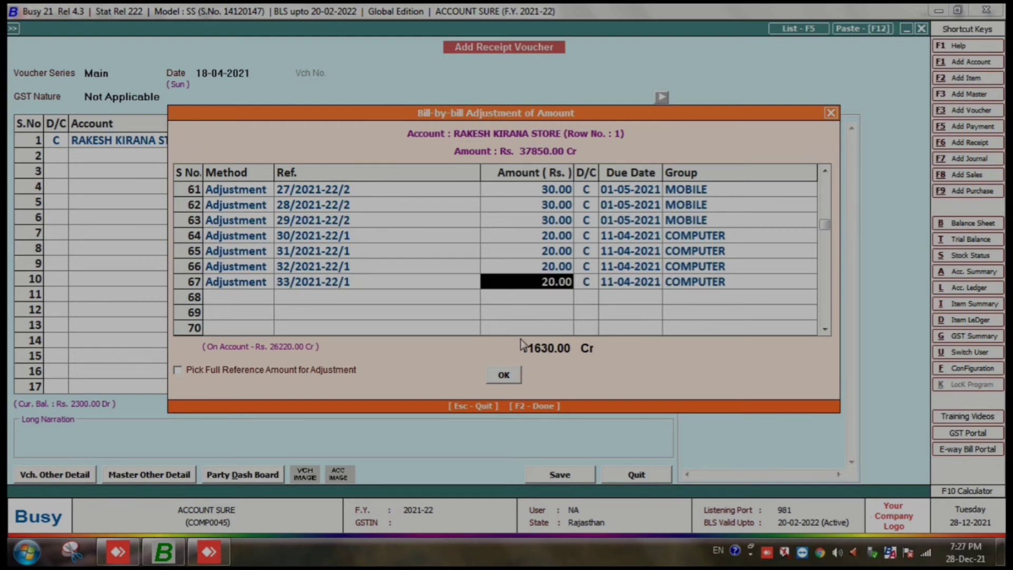
Adjust the receipt against GENRAL bills 30/2021-22/3, 31/2021-22/3, 32/2021-22/3 and 33/2021-22/3 for 500.00 each
key("Return")
key("Return")
key("Return")
key("Return")
key("Return")
key("Return")
key("Return")
key("Return")
key("Return")
key("Return")
key("Return")
key("Return")
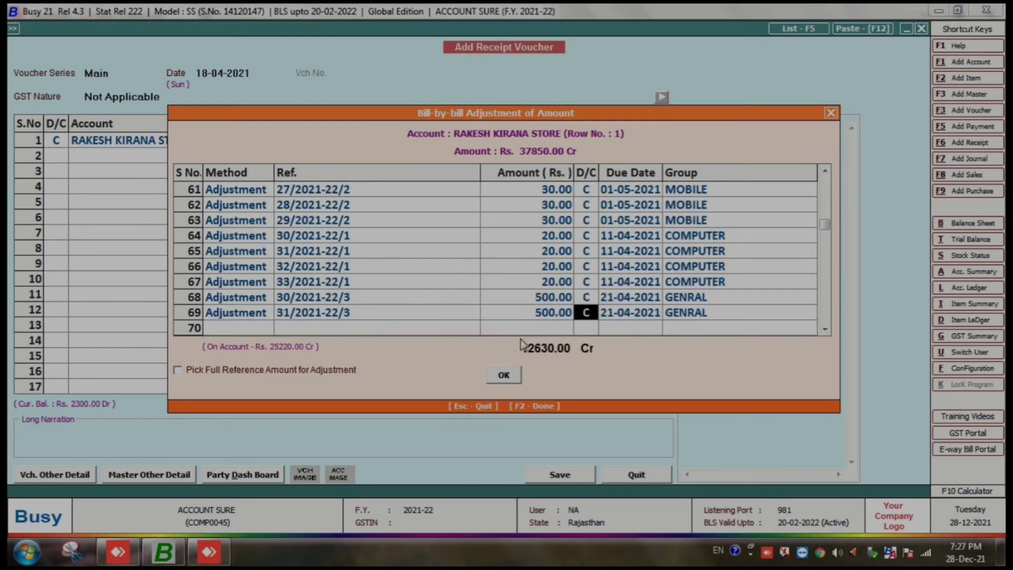
key("Return")
key("Return")
key("Return")
key("Return")
key("Return")
key("Return")
key("Return")
key("Return")
key("Return")
key("Return")
key("Return")
key("Return")
key("Return")
key("Return")
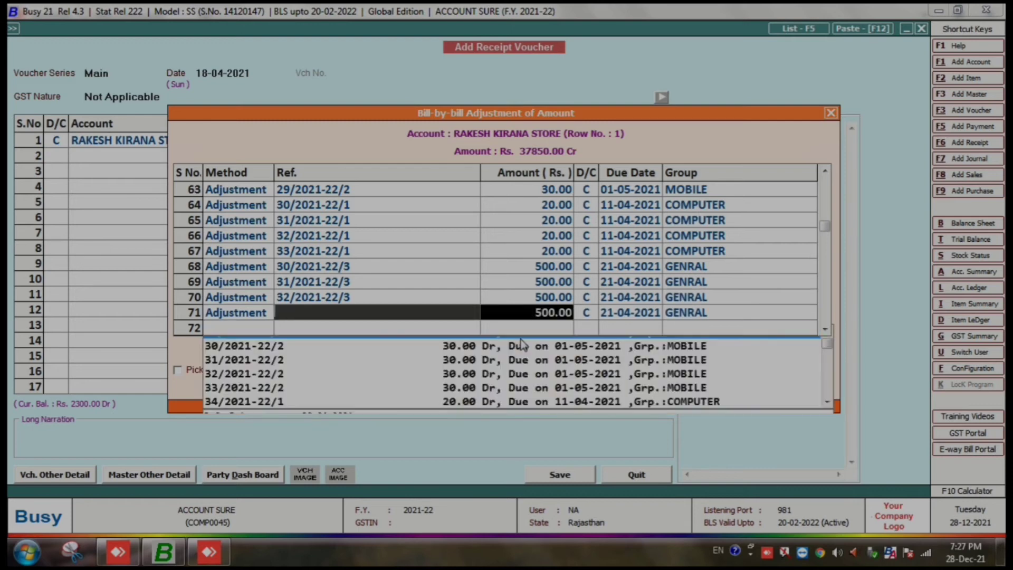
Adjust the receipt against MOBILE bills 30/2021-22/2, 31/2021-22/2, 32/2021-22/2 and 33/2021-22/2 for 30.00 each
key("Return")
key("Return")
key("Return")
key("Return")
key("Return")
key("Return")
key("Return")
key("Return")
key("Return")
key("Return")
key("Return")
key("Return")
key("Return")
key("Return")
key("Return")
key("Return")
key("Return")
key("Return")
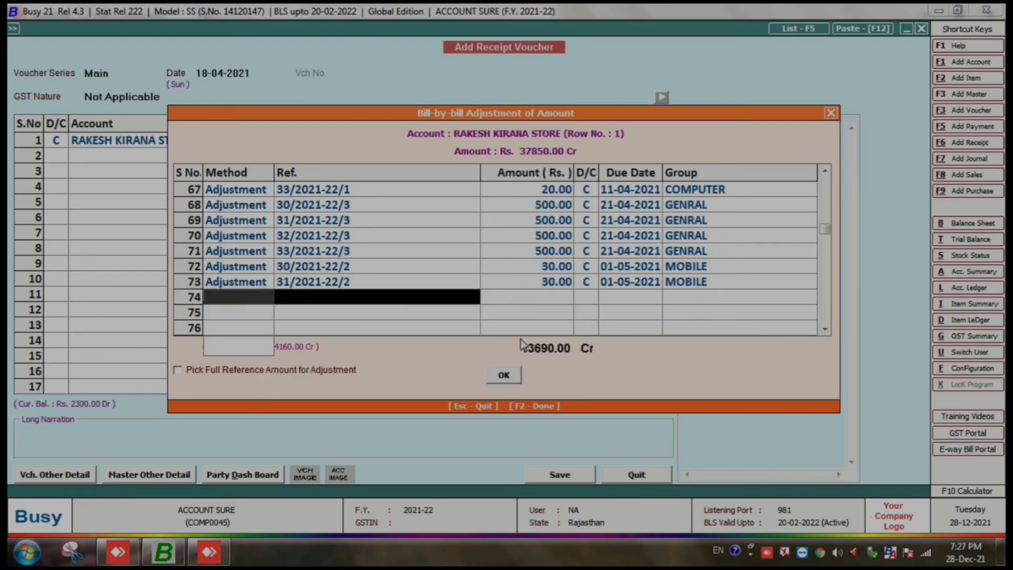
key("Return")
key("Return")
key("Return")
key("Return")
key("Return")
key("Return")
key("Return")
key("Return")
key("Return")
key("Return")
key("Return")
key("Return")
Adjust the receipt against COMPUTER bills 34/2021-22/1, 35/2021-22/1, 36/2021-22/1 and 37/2021-22/1 for 20.00 each
key("Return")
key("Return")
key("Return")
key("Return")
key("Return")
key("Return")
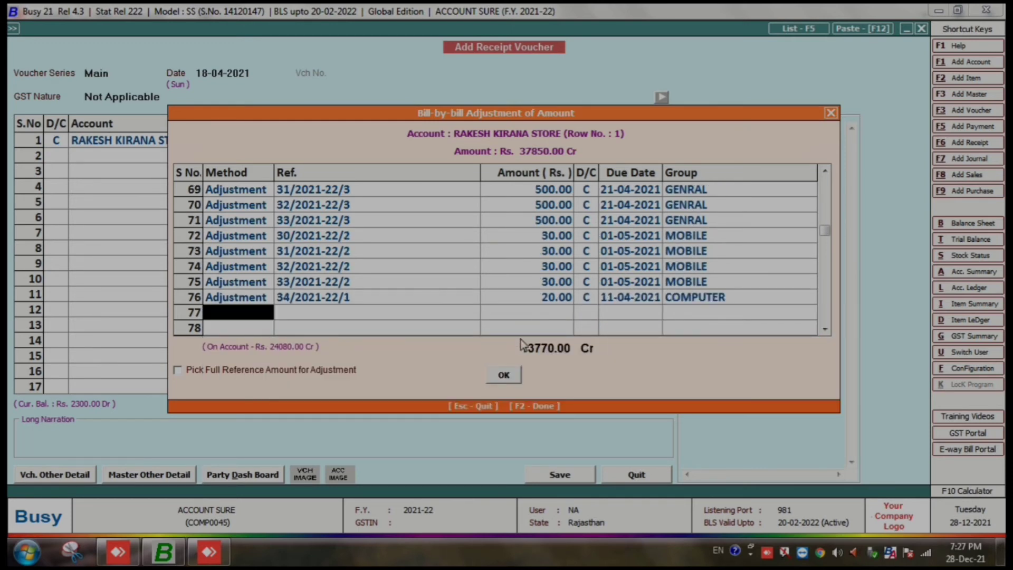
key("Return")
key("Return")
key("Return")
key("Return")
key("Return")
key("Return")
key("Return")
key("Return")
key("Return")
key("Return")
key("Return")
key("Return")
key("Return")
key("Return")
key("Return")
key("Return")
key("Return")
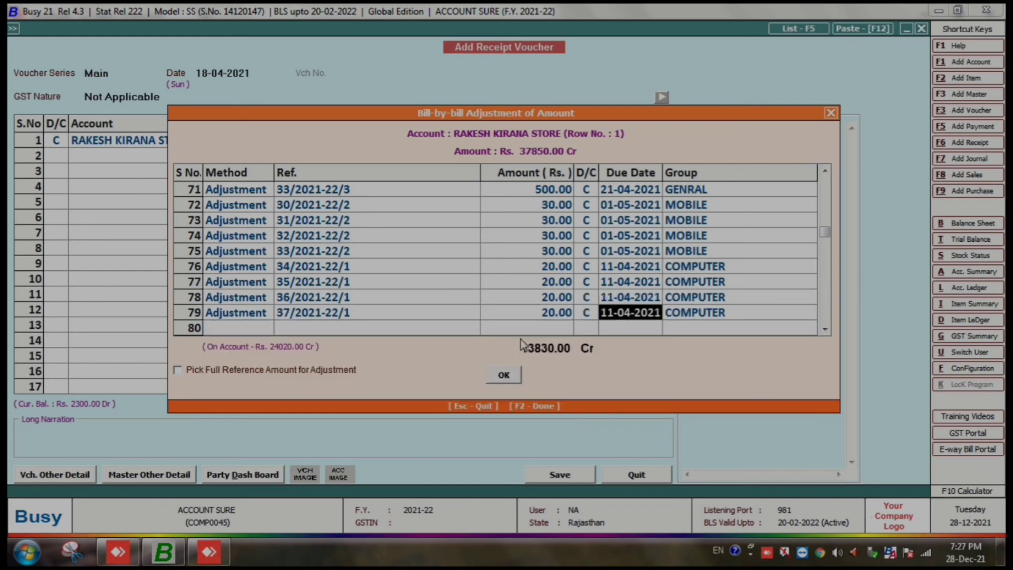
Adjust the receipt against GENRAL bills 34/2021-22/3, 35/2021-22/3, 36/2021-22/3 and 37/2021-22/3 for 500.00 each
key("Return")
key("Return")
key("Return")
key("Return")
key("Return")
key("Return")
key("Return")
key("Return")
key("Return")
key("Return")
key("Return")
key("Return")
key("Return")
key("Return")
key("Return")
key("Return")
key("Return")
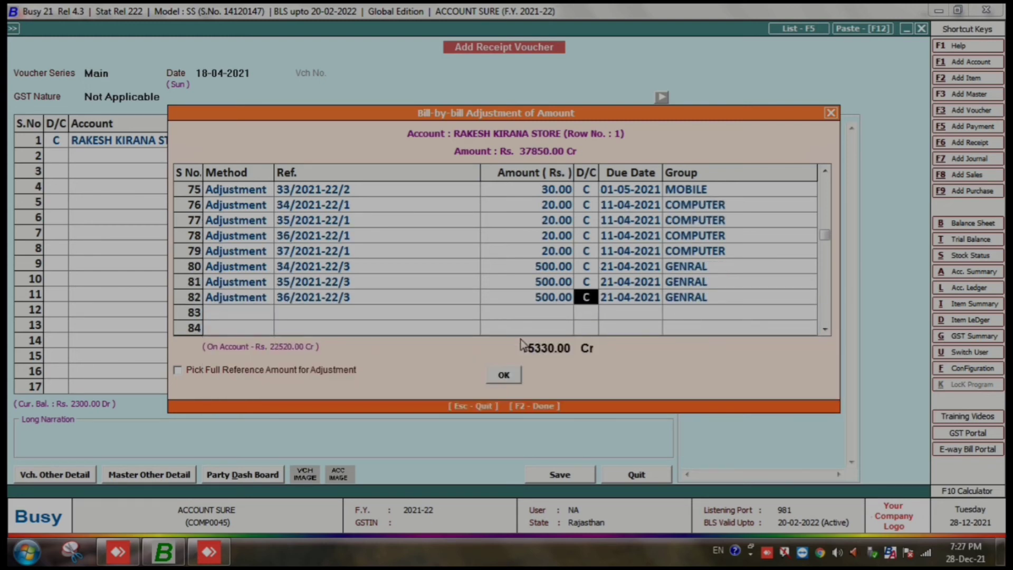
key("Return")
key("Return")
key("Return")
key("Return")
key("Return")
key("Return")
key("Return")
key("Return")
key("Return")
Adjust the receipt against MOBILE bills 34/2021-22/2, 35/2021-22/2, 36/2021-22/2 and 37/2021-22/2 for 30.00 each
key("Return")
key("Return")
key("Return")
key("Return")
key("Return")
key("Return")
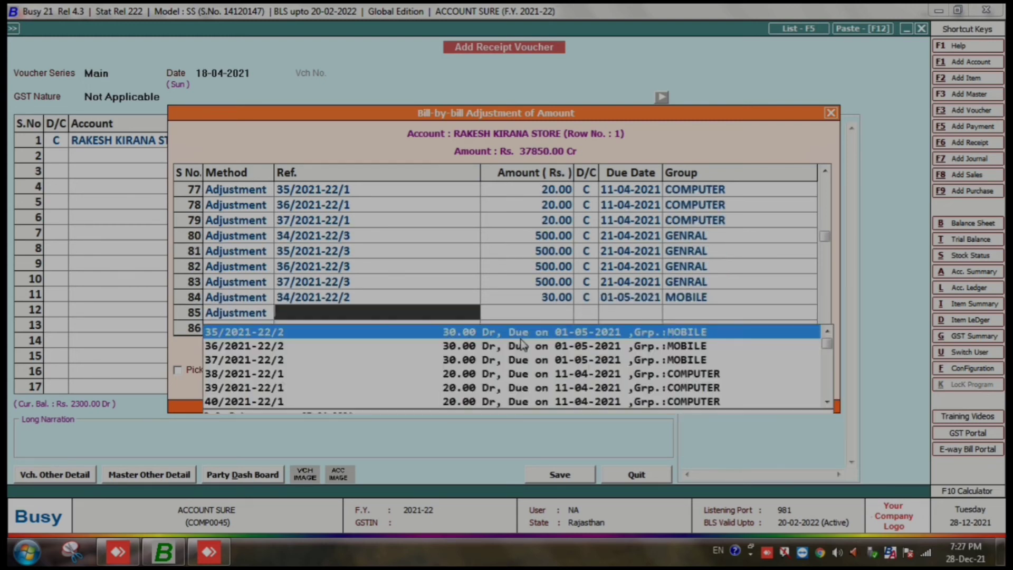
key("Return")
key("Return")
key("Return")
key("Return")
key("Return")
key("Return")
key("Return")
key("Return")
key("Return")
Adjust the receipt against COMPUTER bills 38/2021-22/1, 39/2021-22/1 and 40/2021-22/1 for 20.00 each
key("Return")
key("Return")
key("Return")
key("Return")
key("Return")
key("Return")
key("Return")
key("Return")
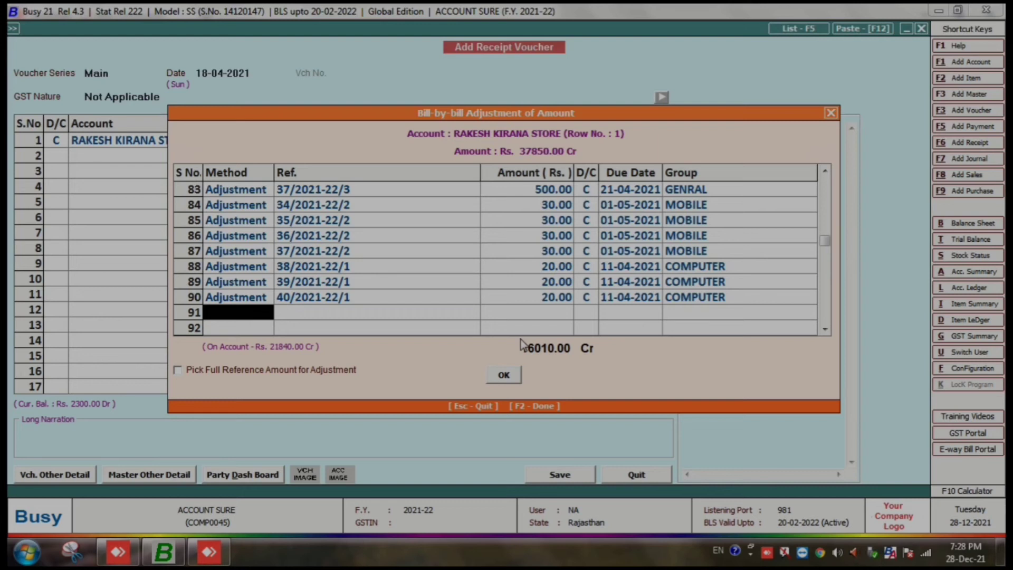
Abandon the bill adjustment and leave the receipt voucher without saving it
key("Escape")
key("Escape")
key("Escape")
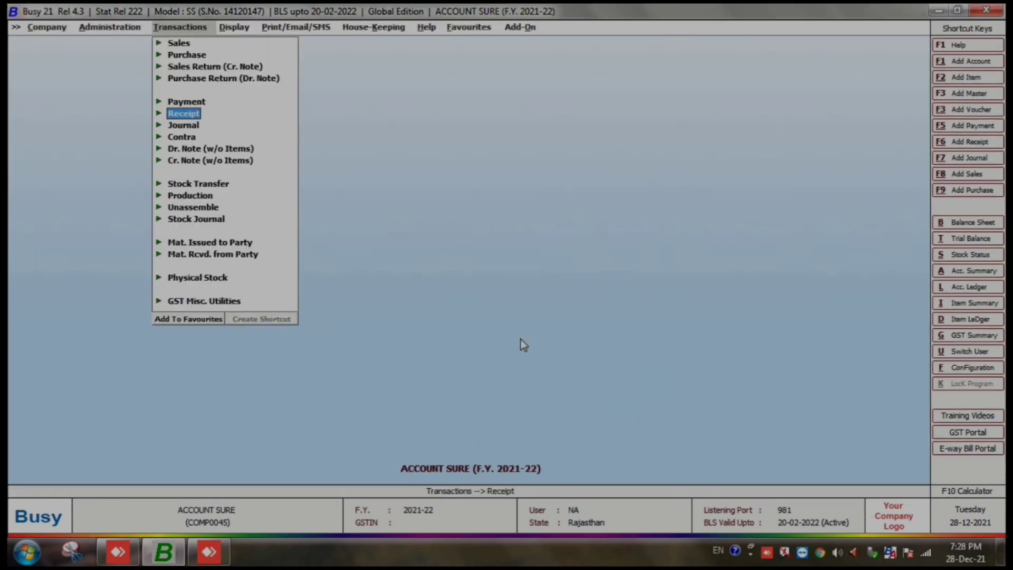
key("Left")
key("Down")
key("Return")
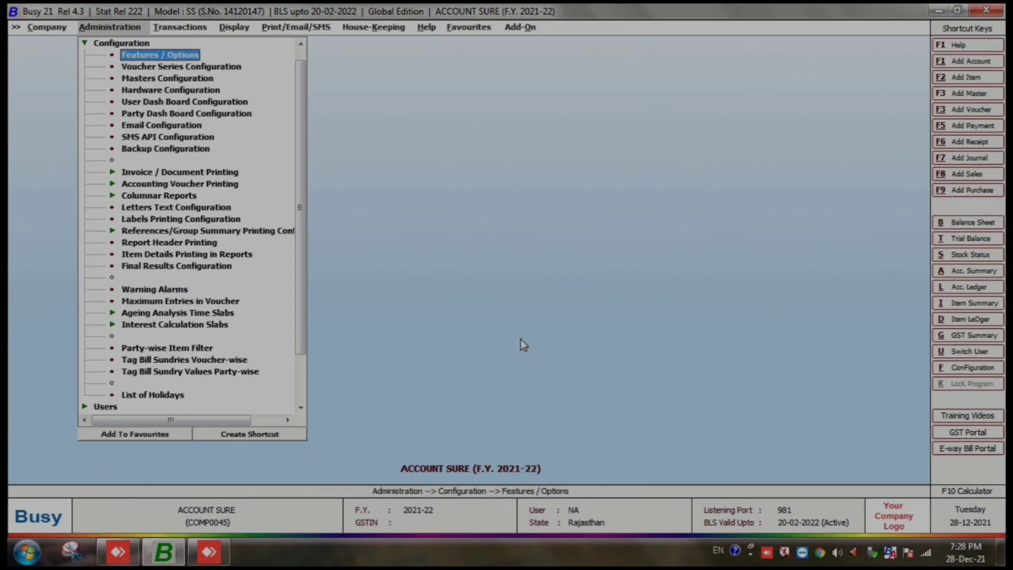
key("Up")
key("Left")
key("Up")
key("Return")
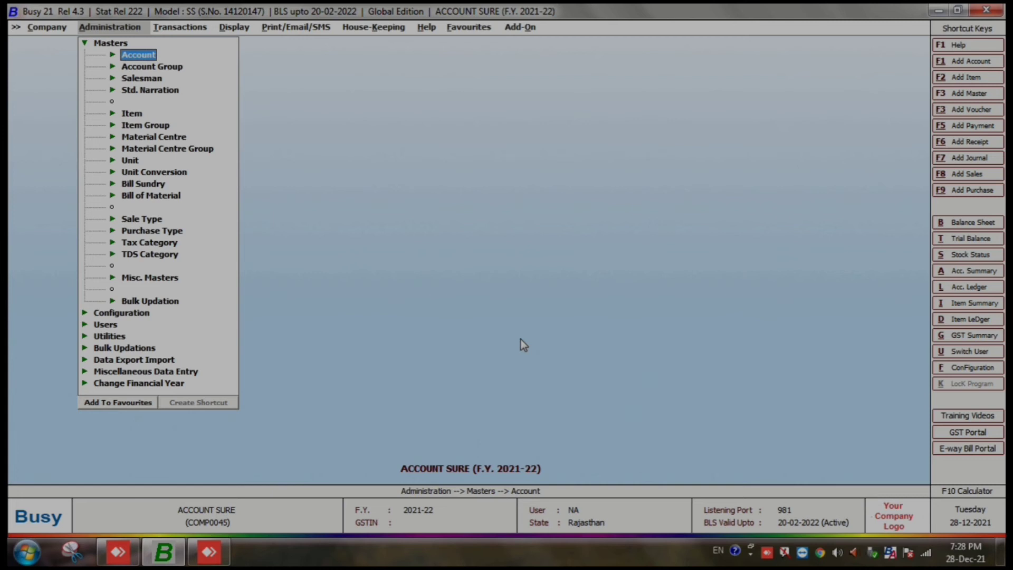
key("Return")
key("Down")
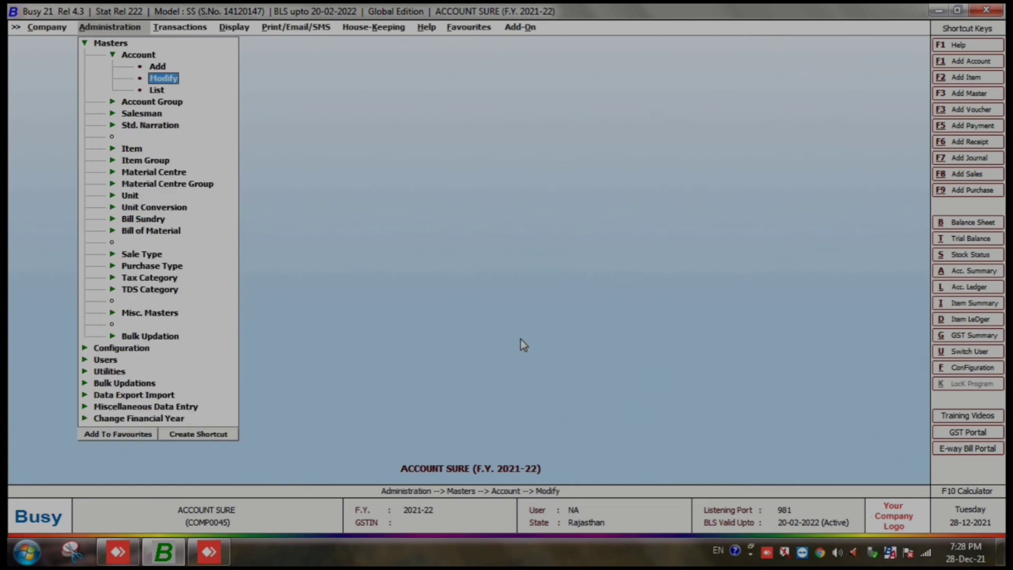
key("Down")
key("Down")
key("Down")
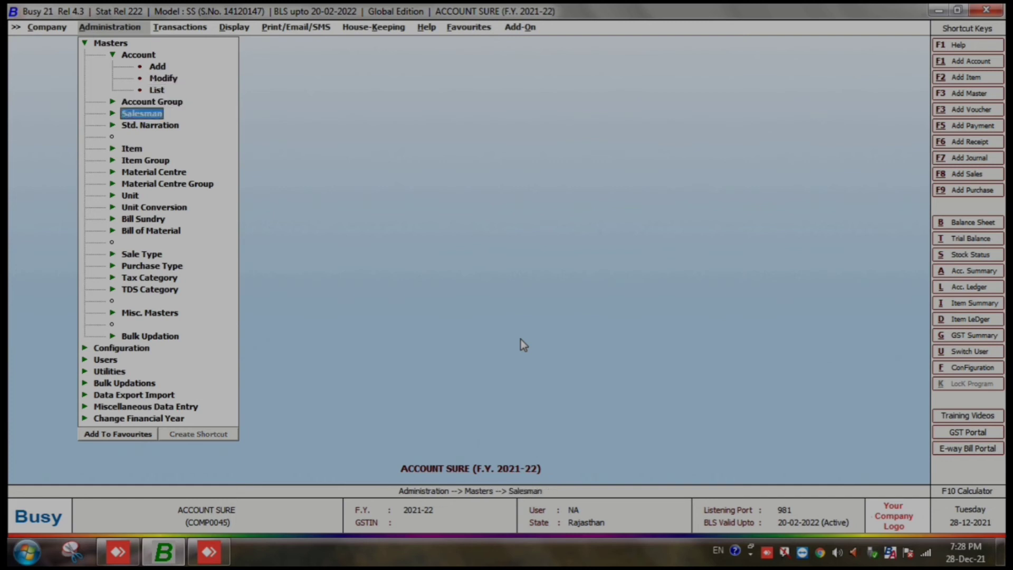
Open the Accounts section of the Features / Options configuration
key("Left")
key("Left")
key("Down")
key("Return")
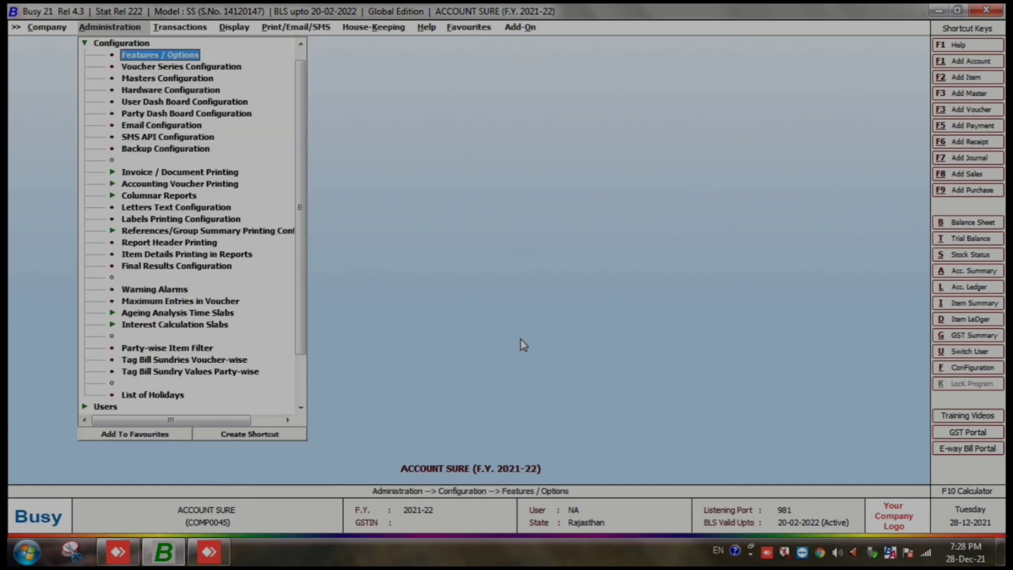
key("Return")
key("Down")
key("Down")
key("Down")
key("Down")
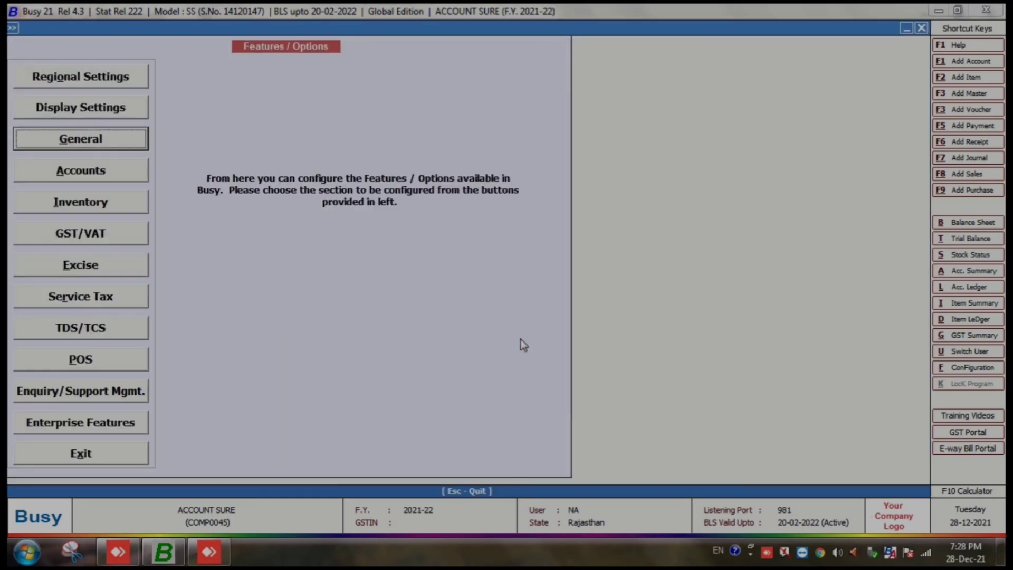
key("Return")
key("Escape")
key("Up")
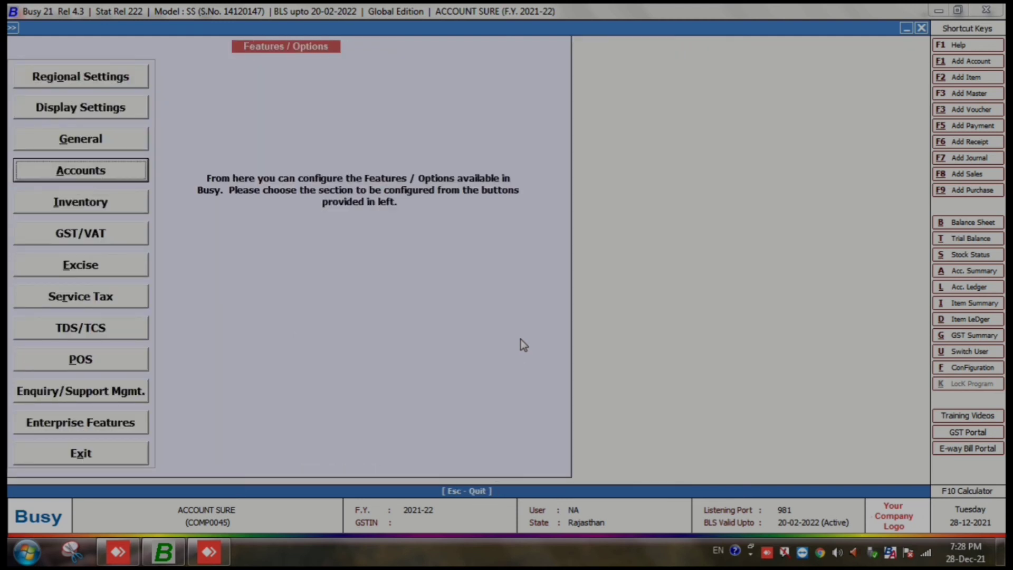
key("Return")
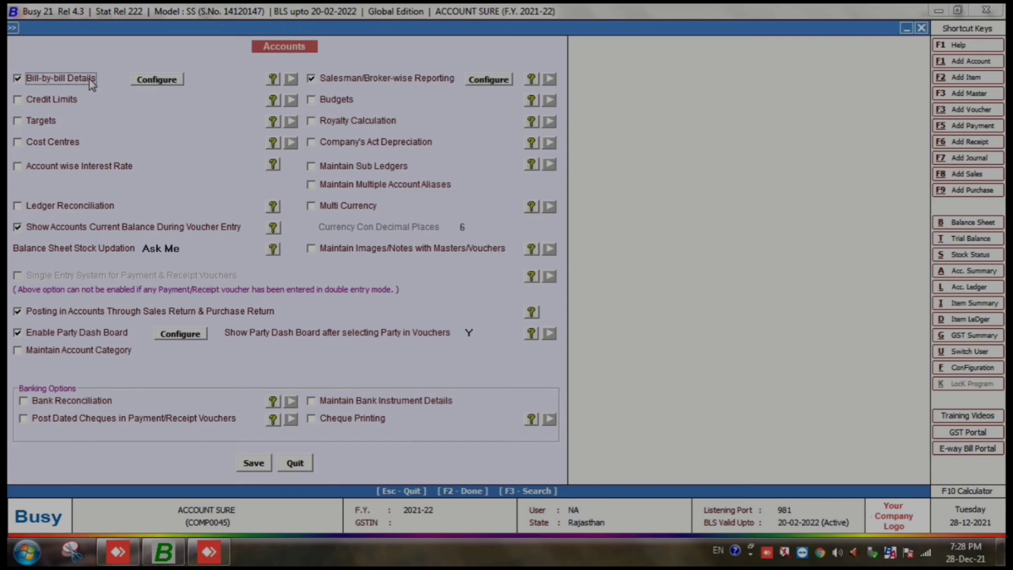
Switch Bill-by-bill Details off and on again, review its Bill Reference Group options and accept them
left_click(17, 79)
left_click(18, 80)
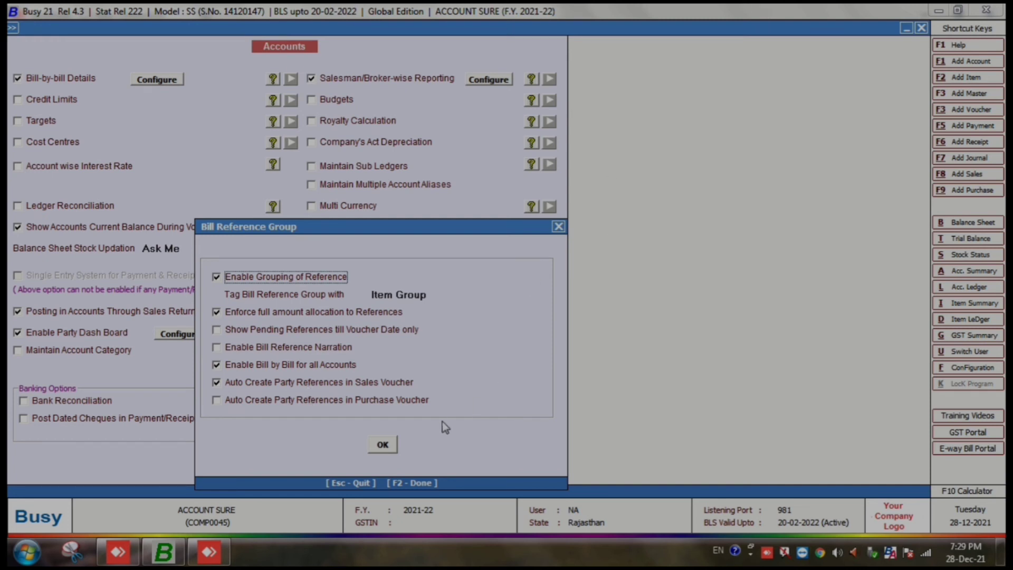
left_click(381, 448)
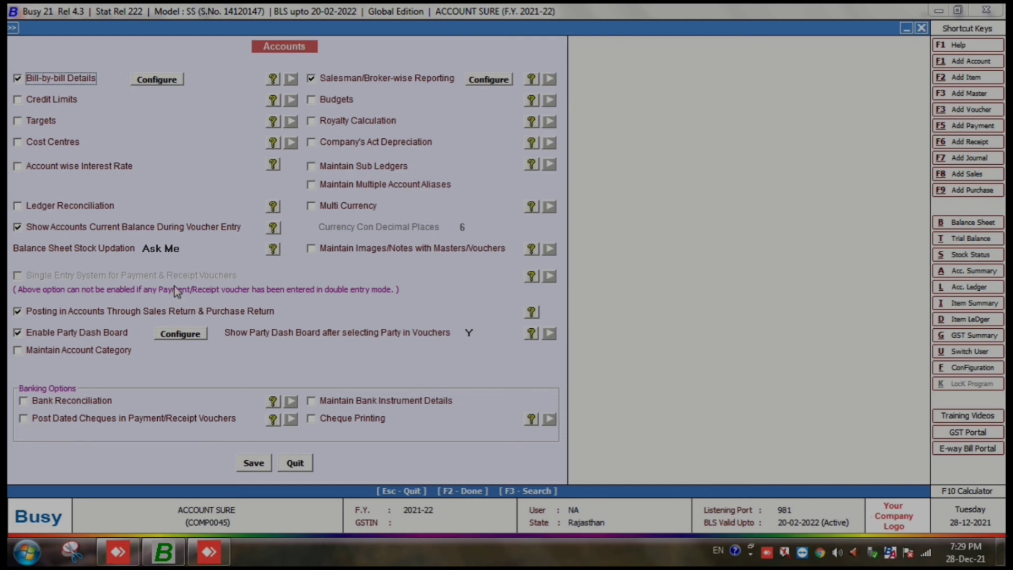
Turn off Bill-by-bill Details, and leave the accounts options without saving
left_click(37, 81)
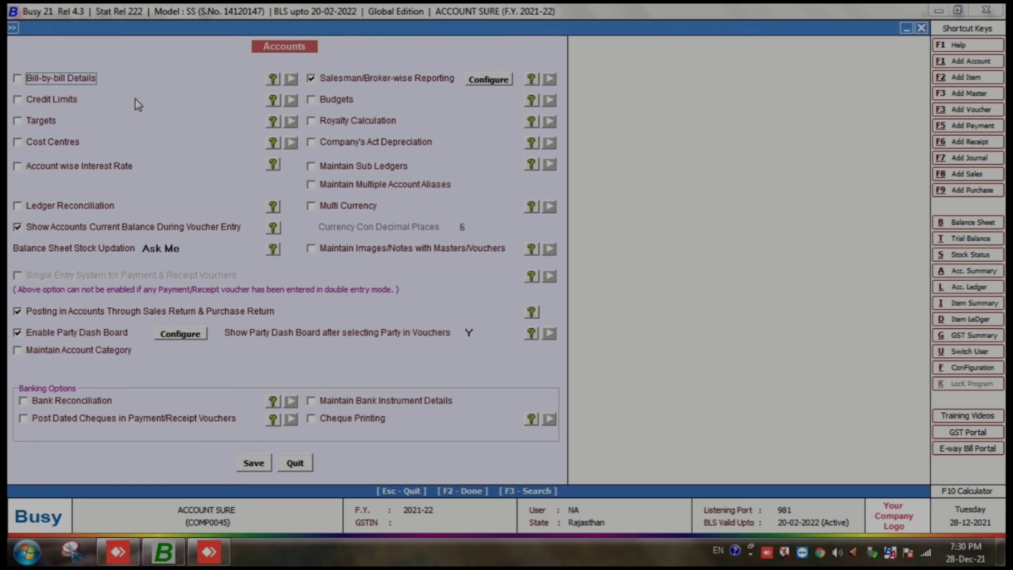
left_click(298, 464)
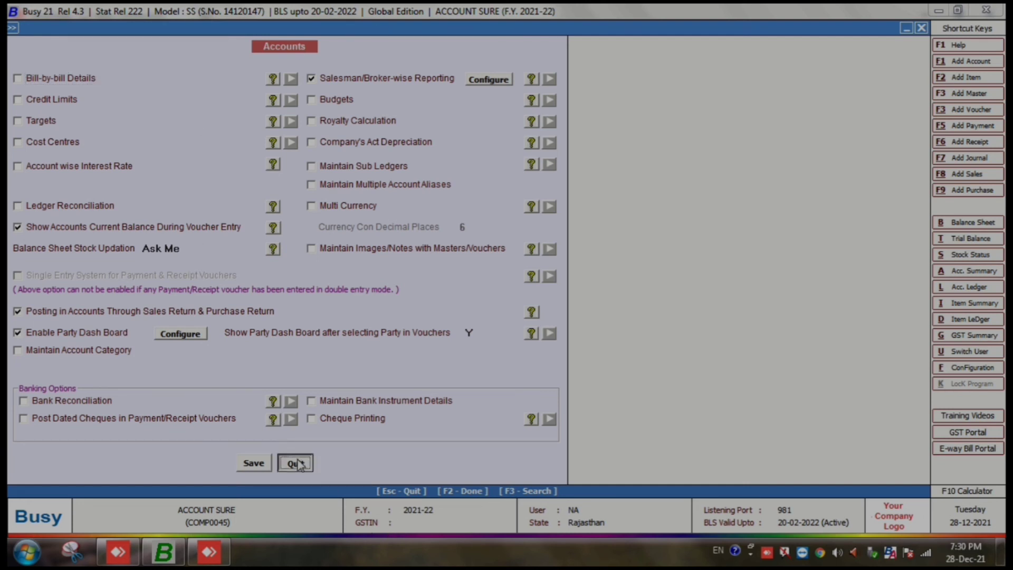
key("Escape")
key("Escape")
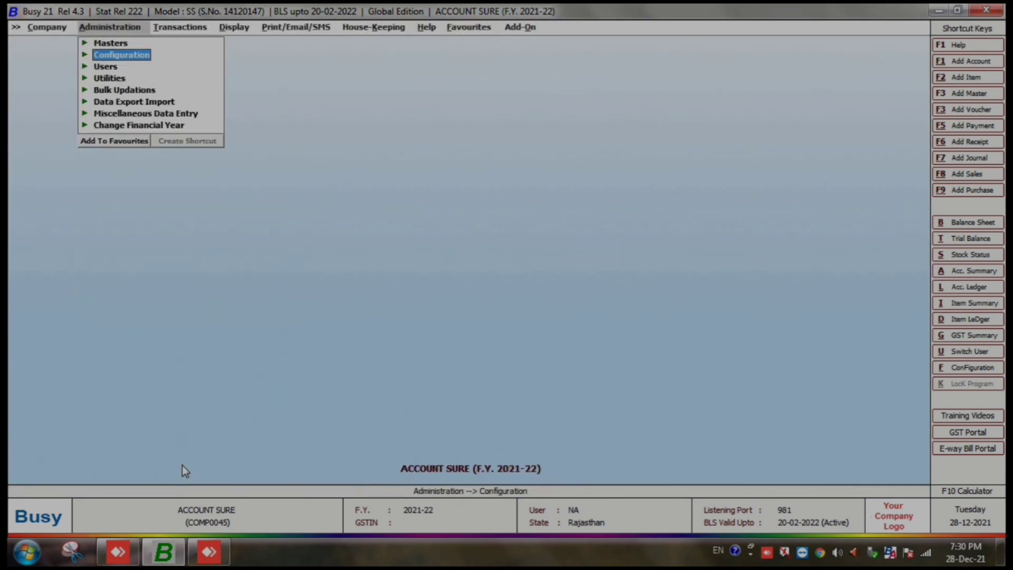
Open the ACCOUNT SURE SOLUTION account master for modification
key("Up")
key("Return")
key("Down")
key("Up")
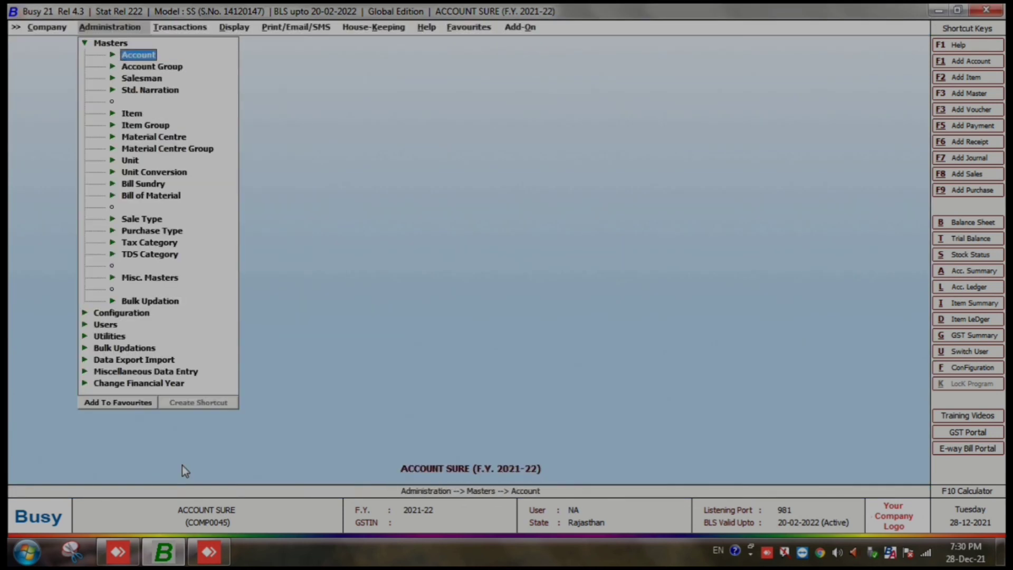
key("Return")
key("Down")
key("Return")
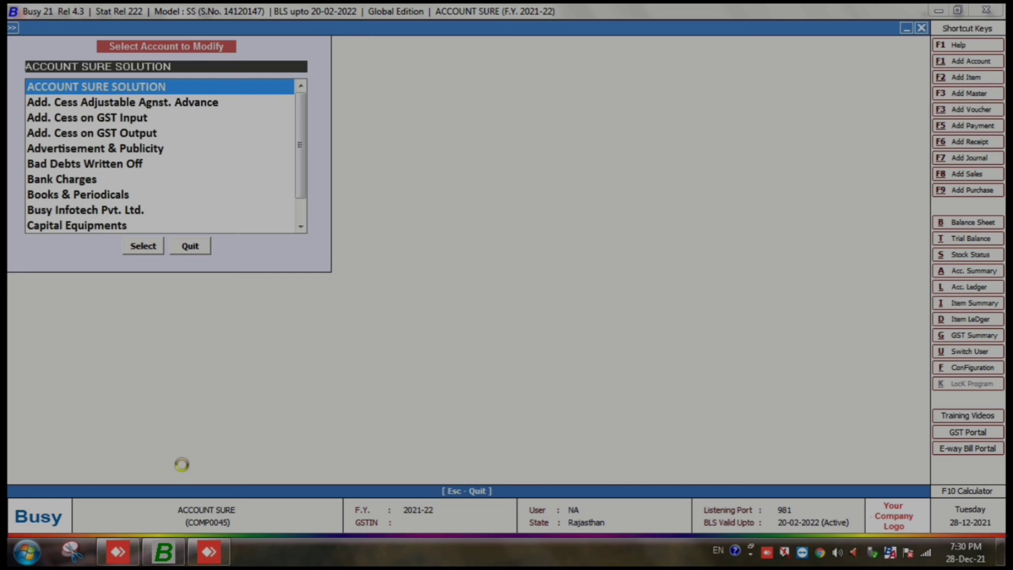
key("Return")
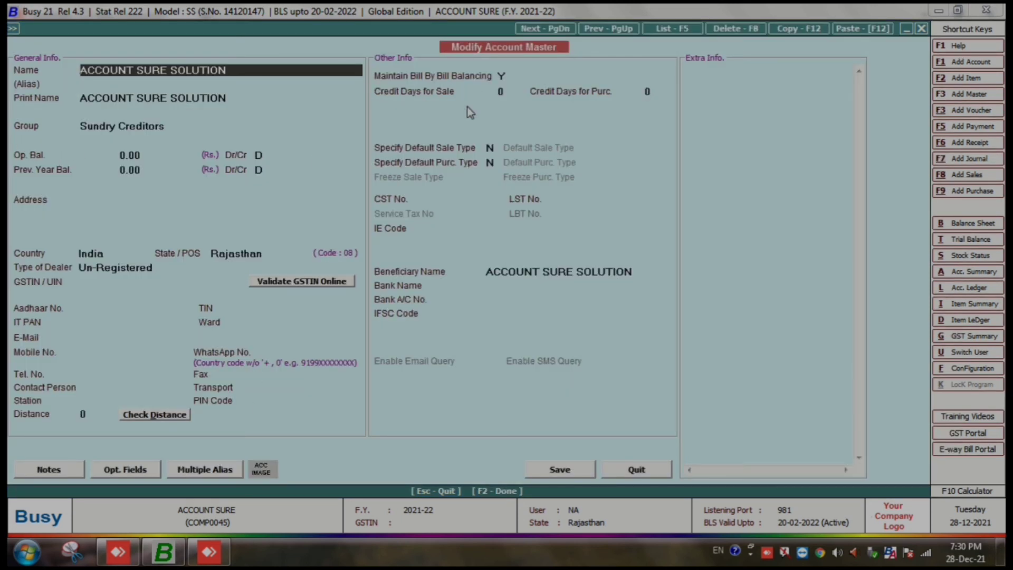
Set Maintain Bill By Bill Balancing to N for this account, and restore it to Y
left_click(504, 76)
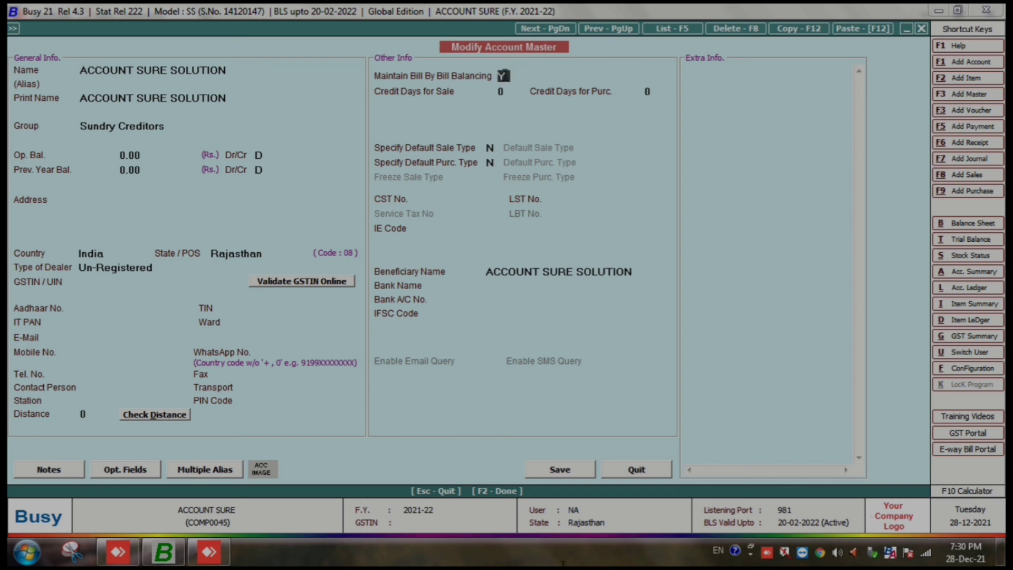
type("N")
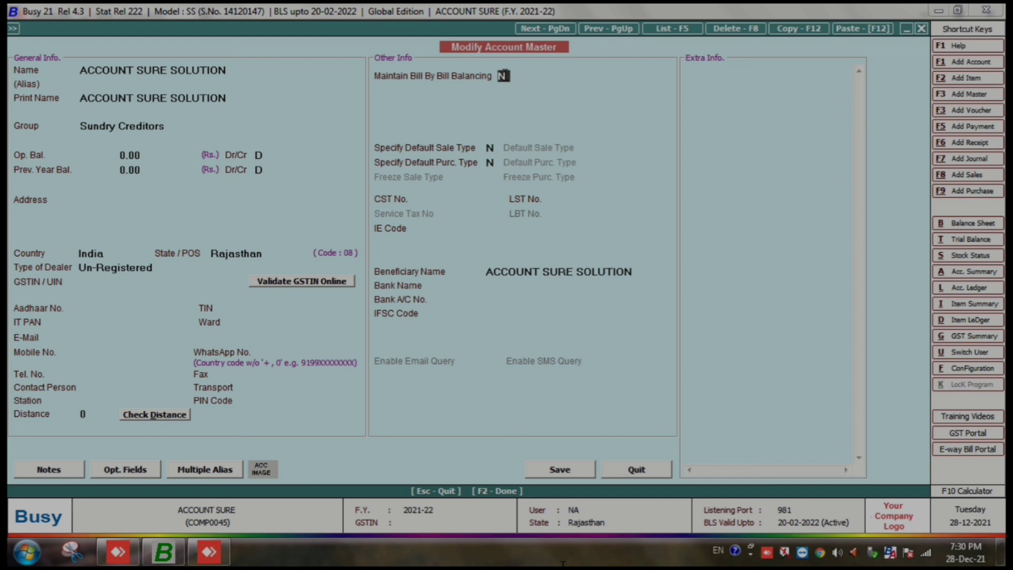
key("y")
key("Return")
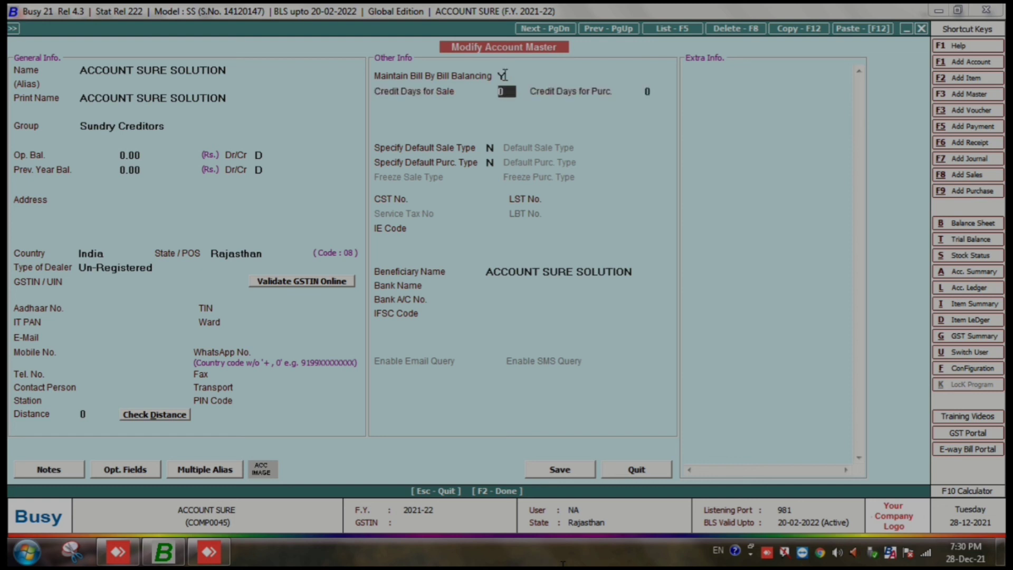